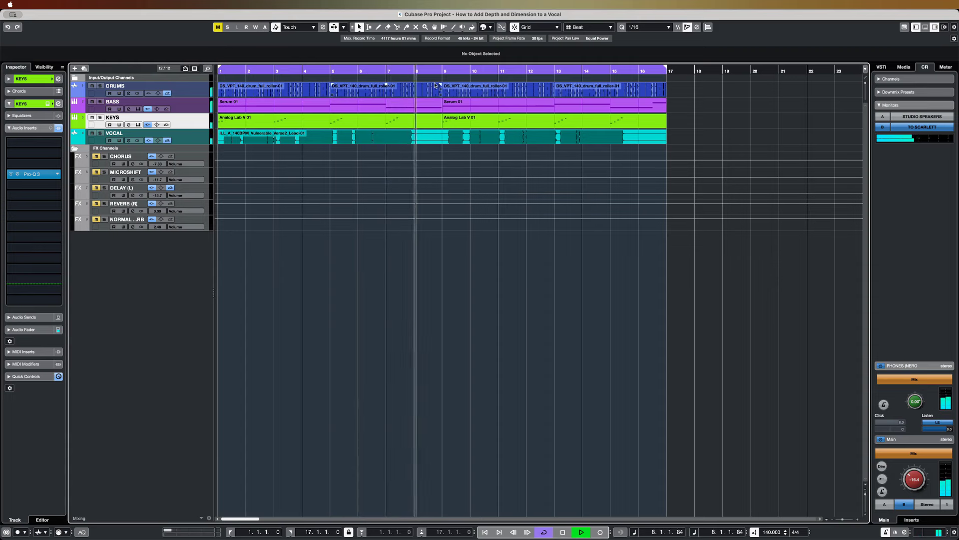
Step: Open the RVox compressor on the VOCAL track and audition it during playback
{"action": "key", "text": "space"}
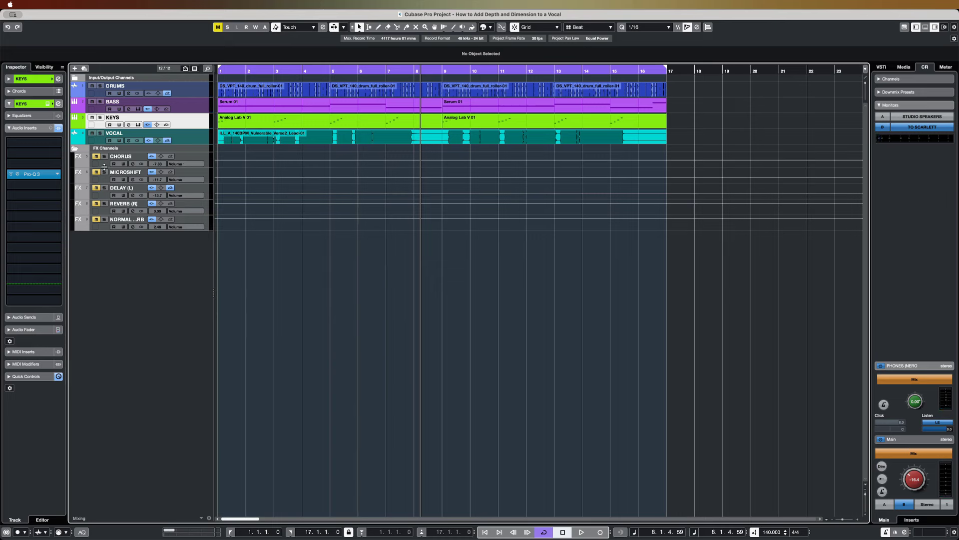
{"action": "left_click", "coordinate": [197, 142]}
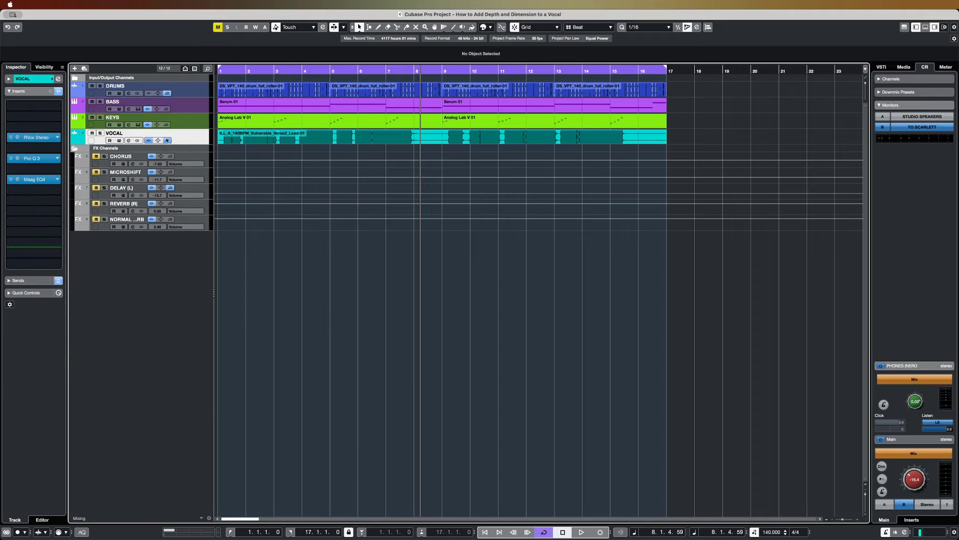
{"action": "left_click", "coordinate": [41, 137]}
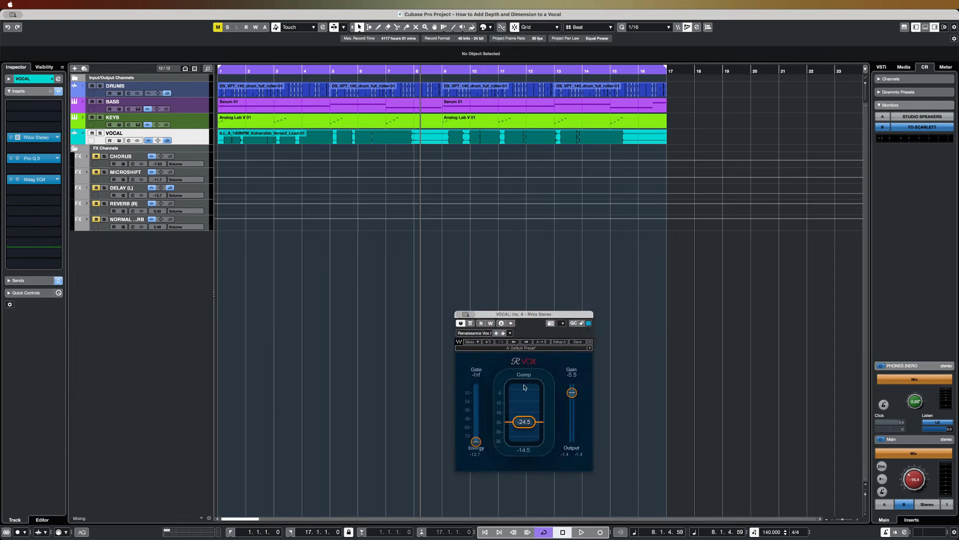
{"action": "key", "text": "space"}
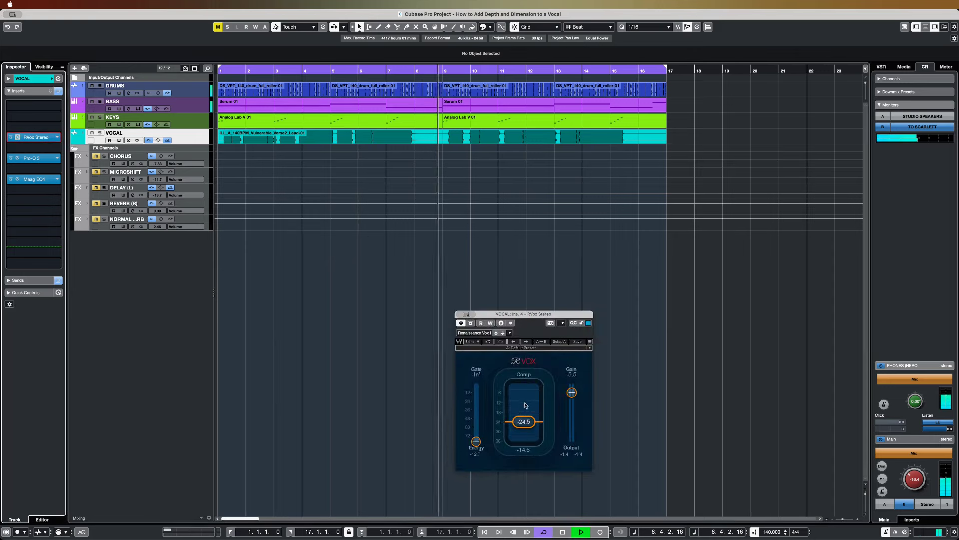
{"action": "key", "text": "space"}
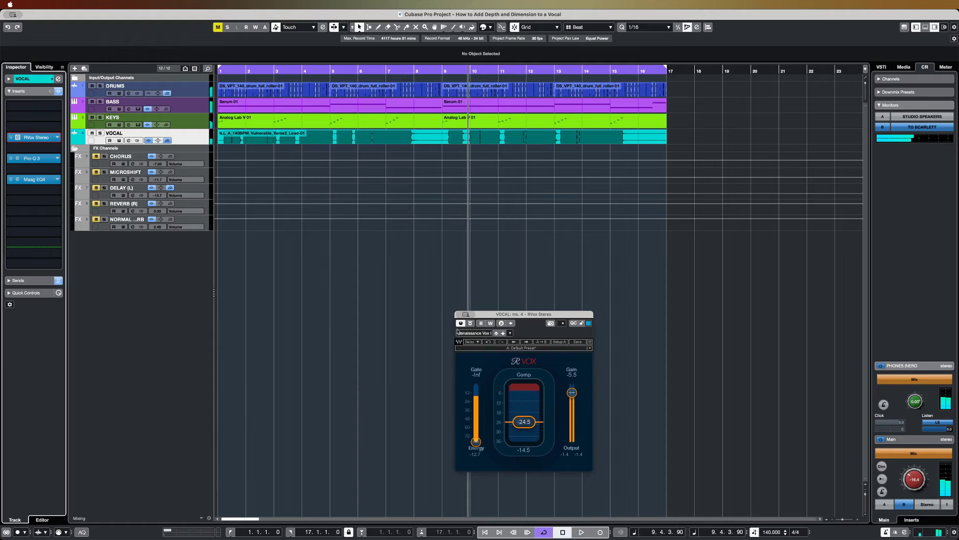
{"action": "left_click", "coordinate": [460, 316]}
Step: Open the VOCAL track's Pro-Q 3 equalizer and compare the sound with it bypassed and active during playback
{"action": "left_click", "coordinate": [31, 158]}
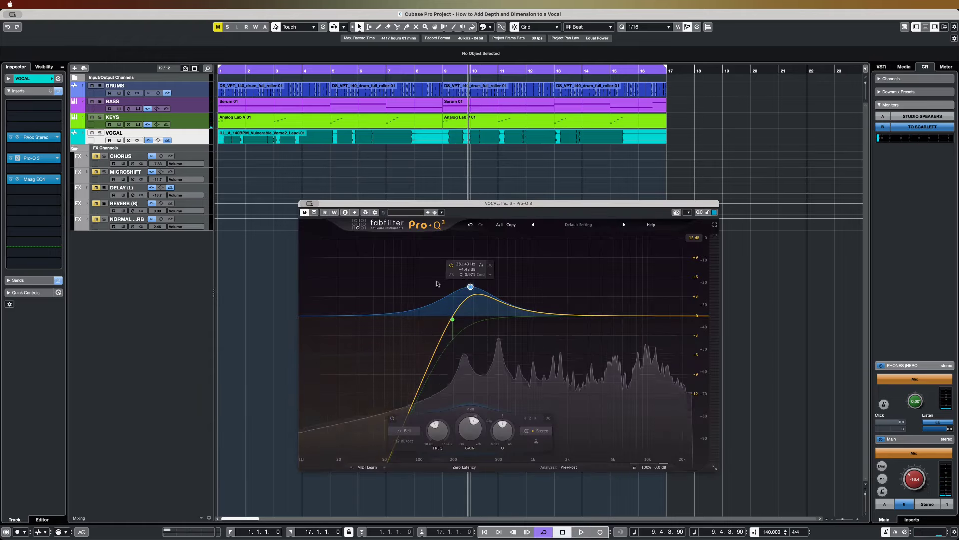
{"action": "key", "text": "space"}
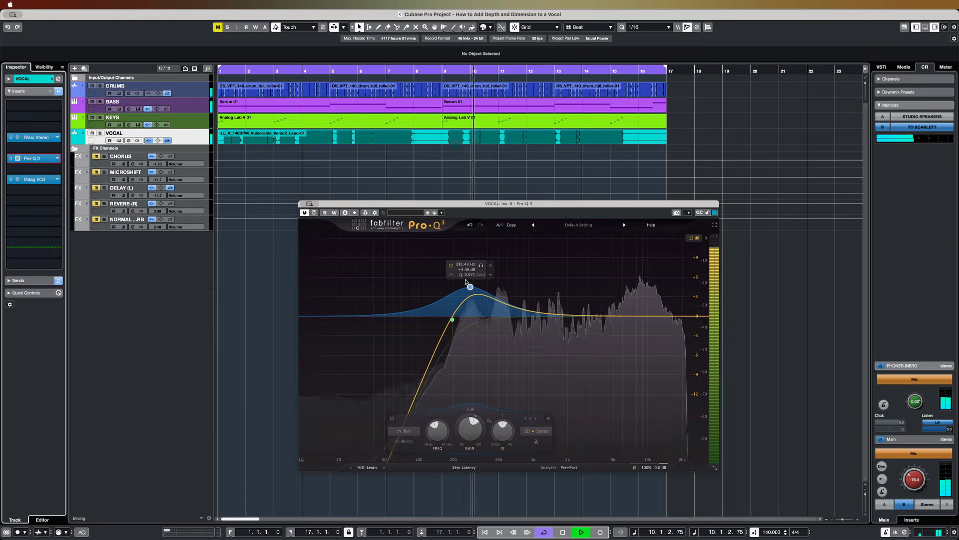
{"action": "left_click", "coordinate": [315, 212]}
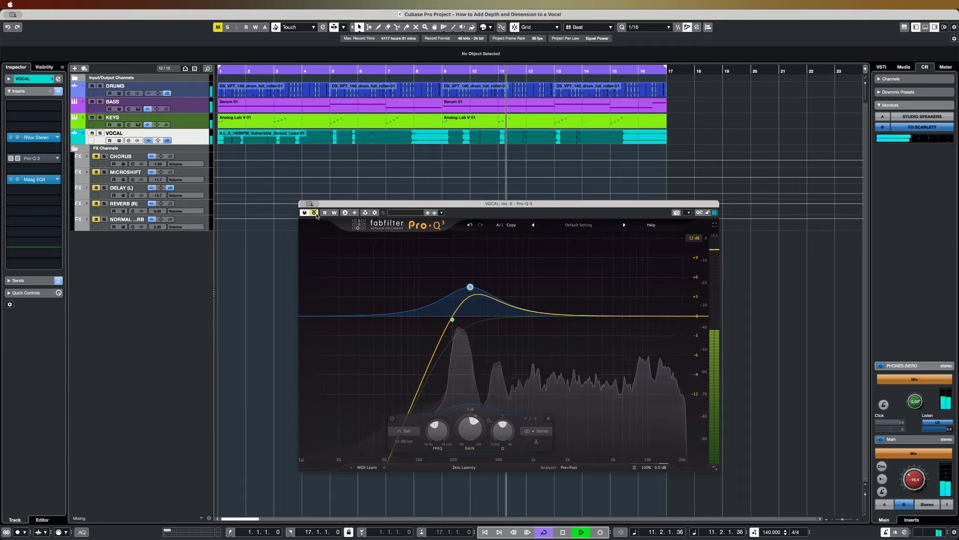
{"action": "left_click", "coordinate": [314, 212]}
{"action": "left_click", "coordinate": [18, 158]}
Step: Open the VOCAL track's Maag EQ4, compare it bypassed and active, and stop playback
{"action": "left_click", "coordinate": [18, 179]}
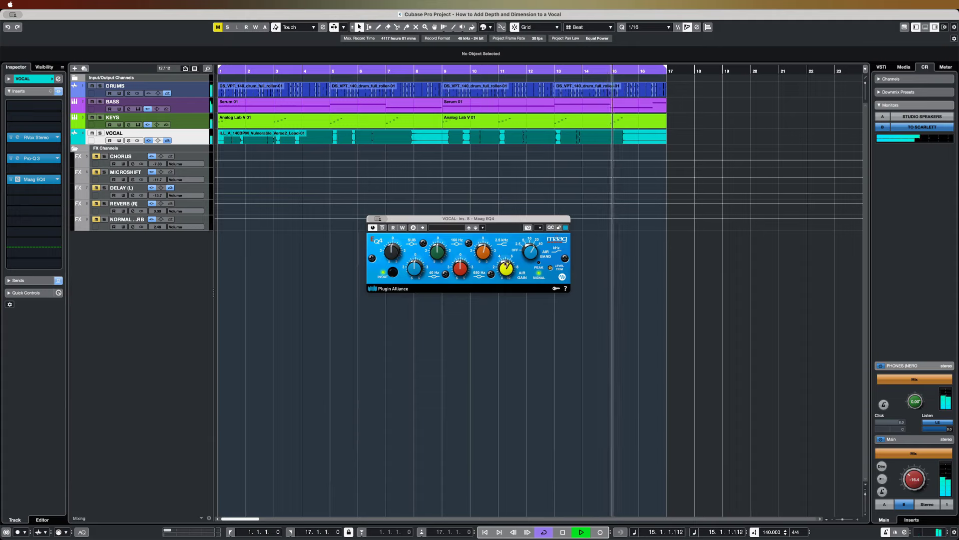
{"action": "left_click", "coordinate": [384, 228]}
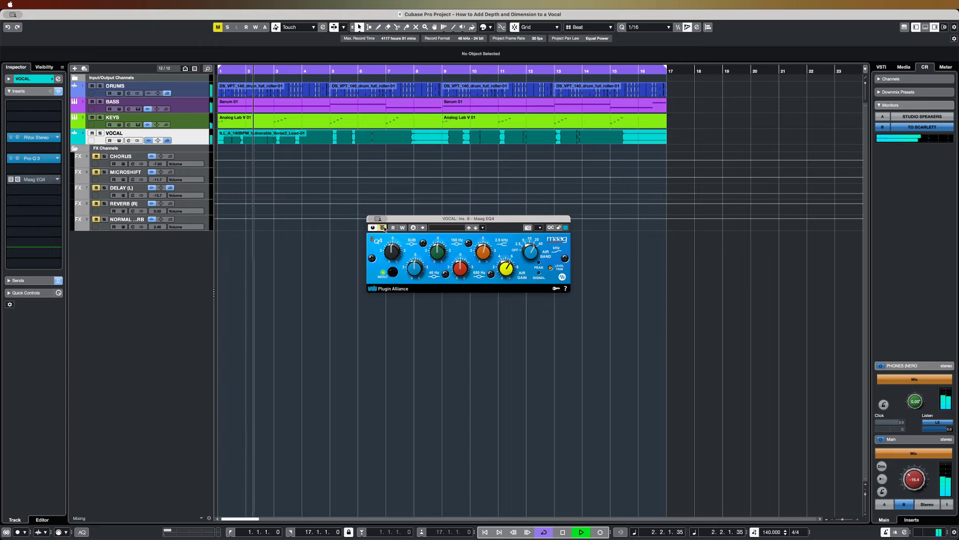
{"action": "left_click", "coordinate": [384, 228]}
{"action": "key", "text": "space"}
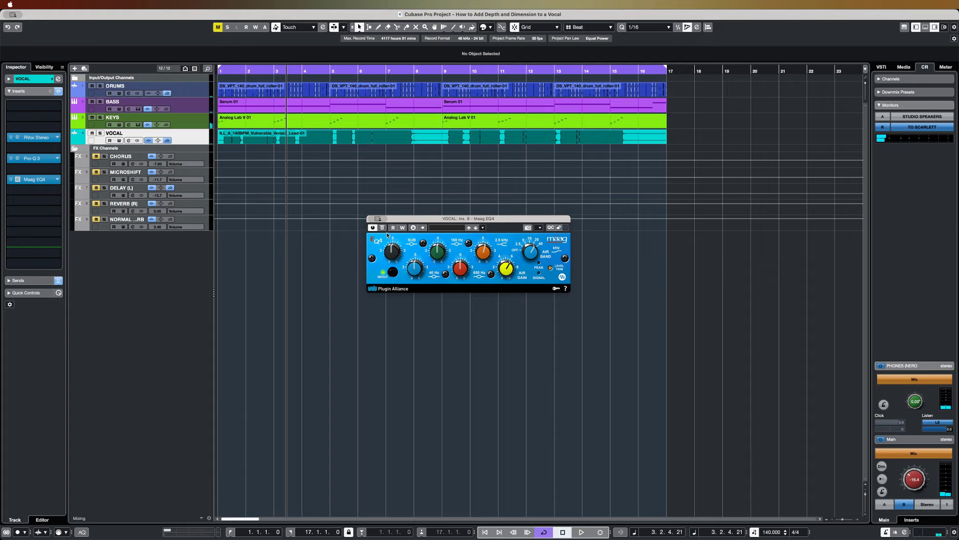
{"action": "key", "text": "super+w"}
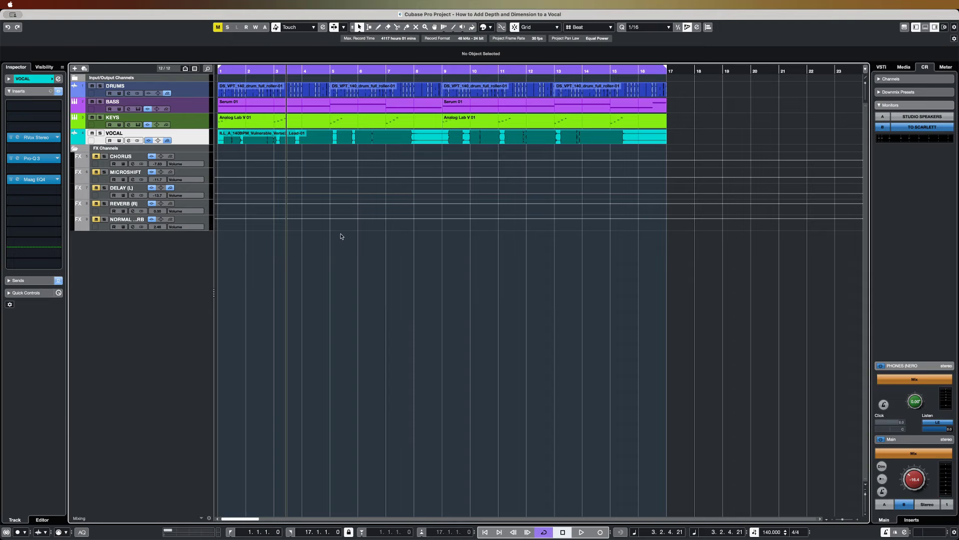
Step: Open the UAD Studio D Chorus on the CHORUS FX channel and display the VOCAL track's sends
{"action": "left_click", "coordinate": [210, 159]}
{"action": "left_click", "coordinate": [42, 151]}
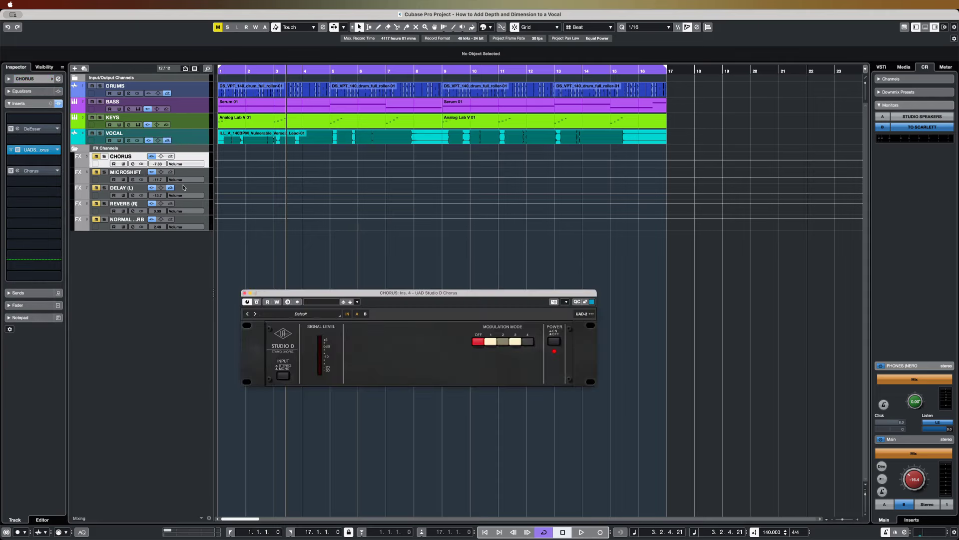
{"action": "left_click_drag", "start_coordinate": [433, 295], "coordinate": [491, 300]}
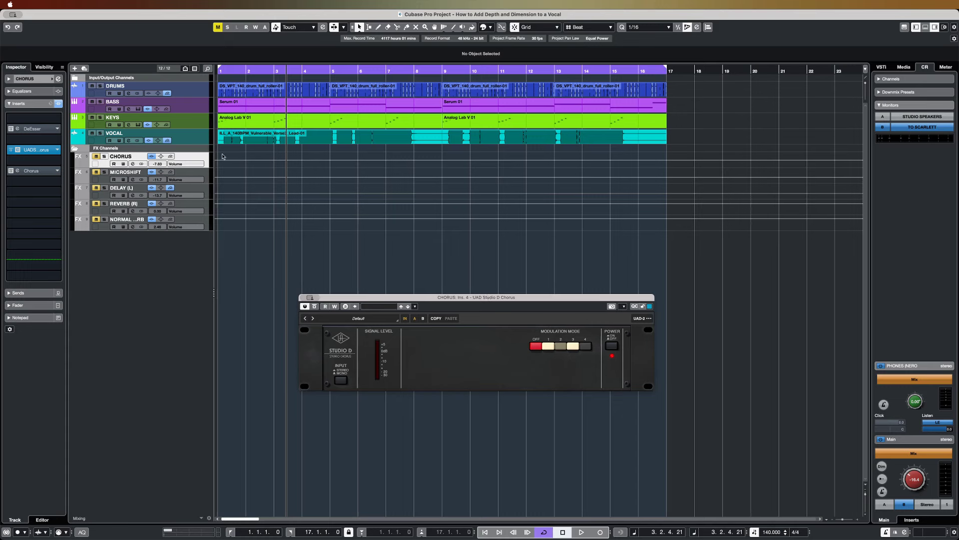
{"action": "left_click", "coordinate": [191, 133]}
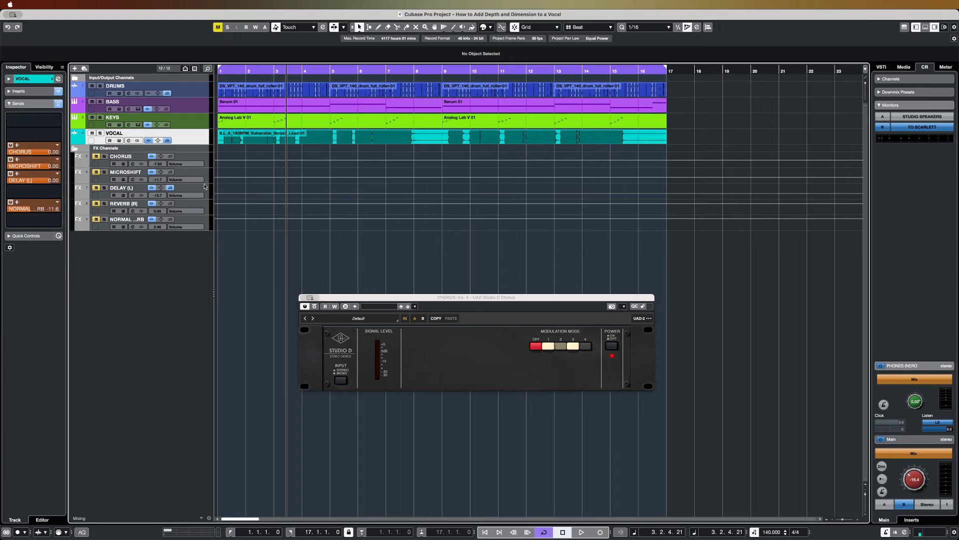
{"action": "left_click", "coordinate": [199, 159]}
Step: Solo the VOCAL track and, during playback, solo the CHORUS channel to hear the effect blended in
{"action": "left_click", "coordinate": [100, 133]}
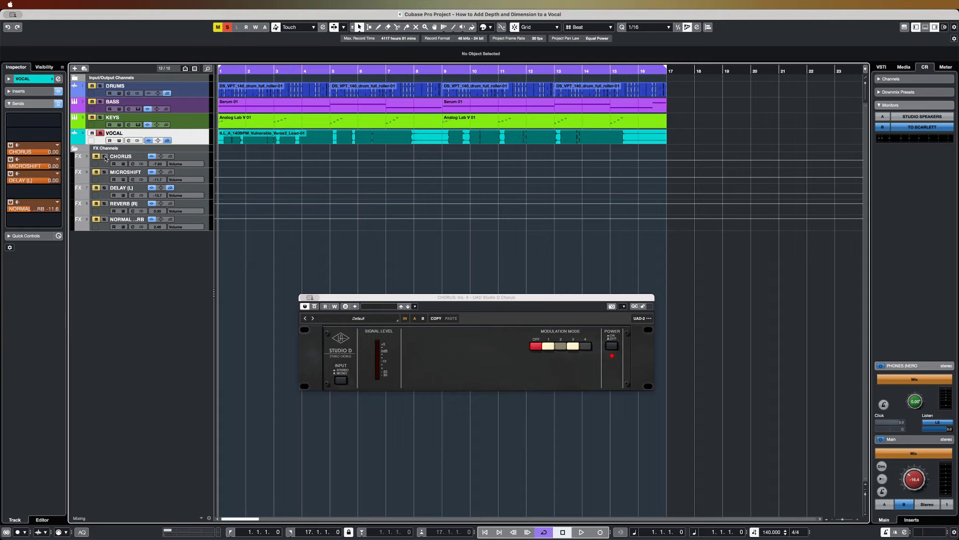
{"action": "key", "text": "space"}
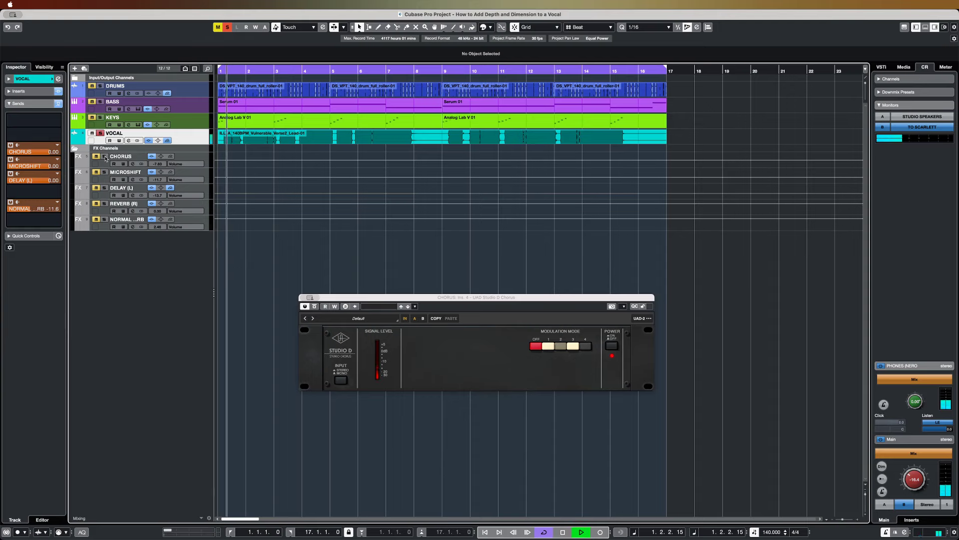
{"action": "left_click", "coordinate": [105, 156]}
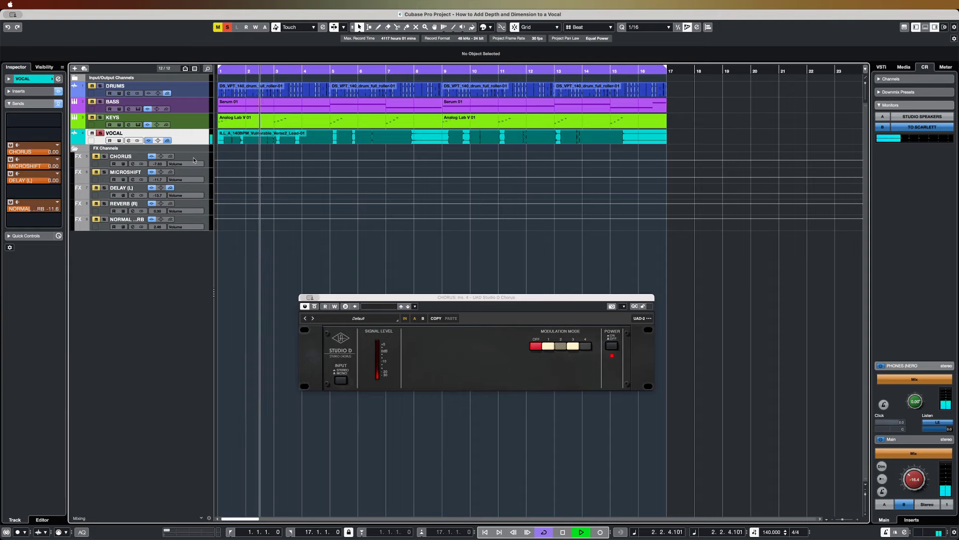
{"action": "left_click", "coordinate": [118, 163]}
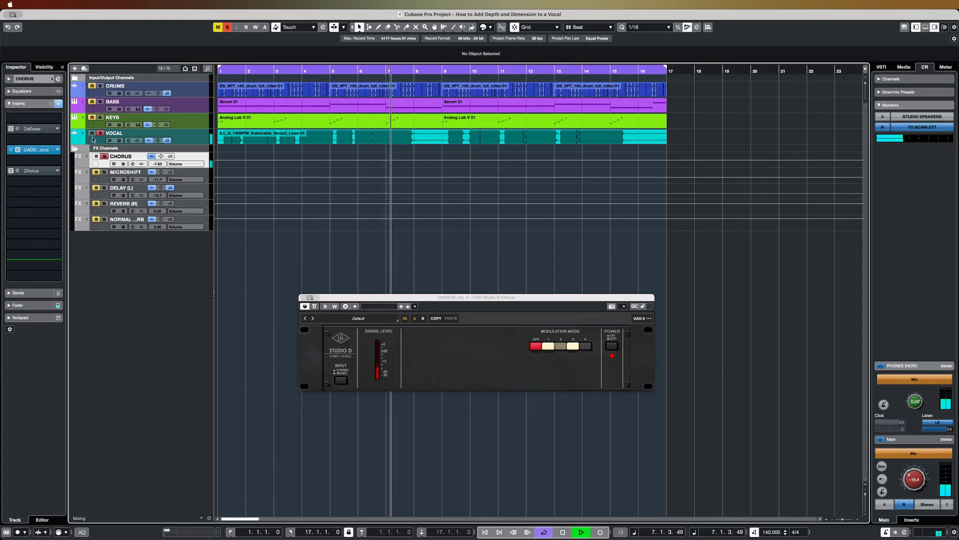
{"action": "key", "text": "space"}
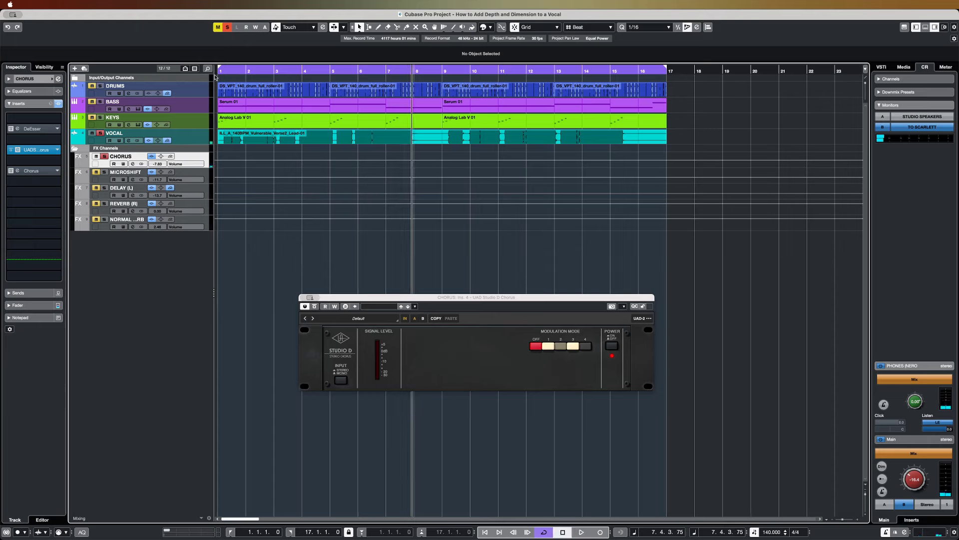
Step: Play the soloed vocal again and compare it without and with the CHORUS channel
{"action": "key", "text": "space"}
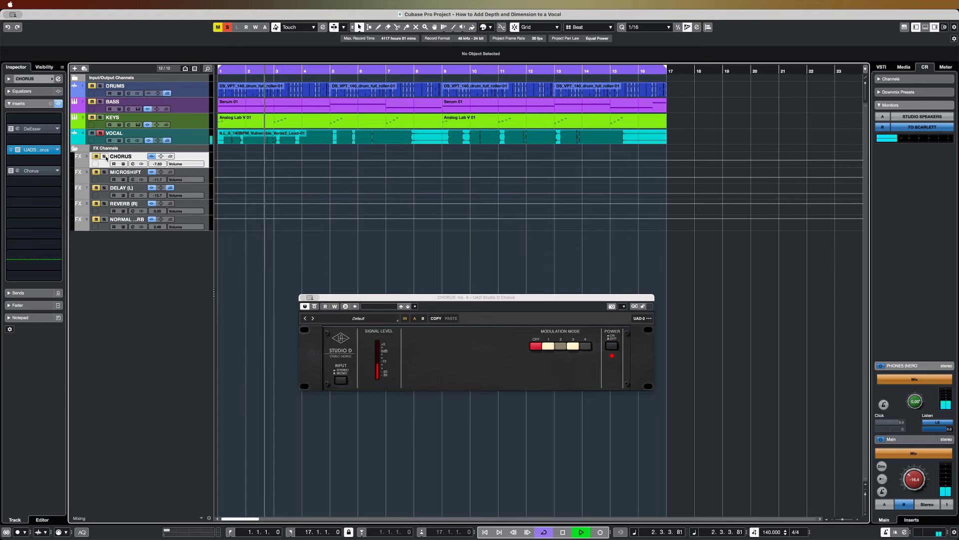
{"action": "left_click", "coordinate": [105, 157]}
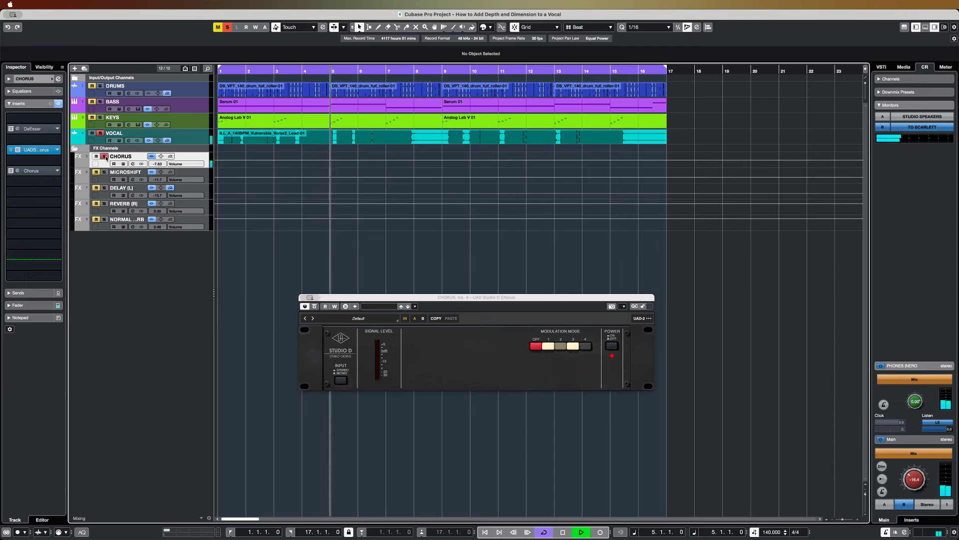
{"action": "key", "text": "space"}
Step: Audition different modulation mode combinations on the Studio D Chorus while playing the soloed vocal from the start
{"action": "left_click_drag", "start_coordinate": [446, 300], "coordinate": [391, 272]}
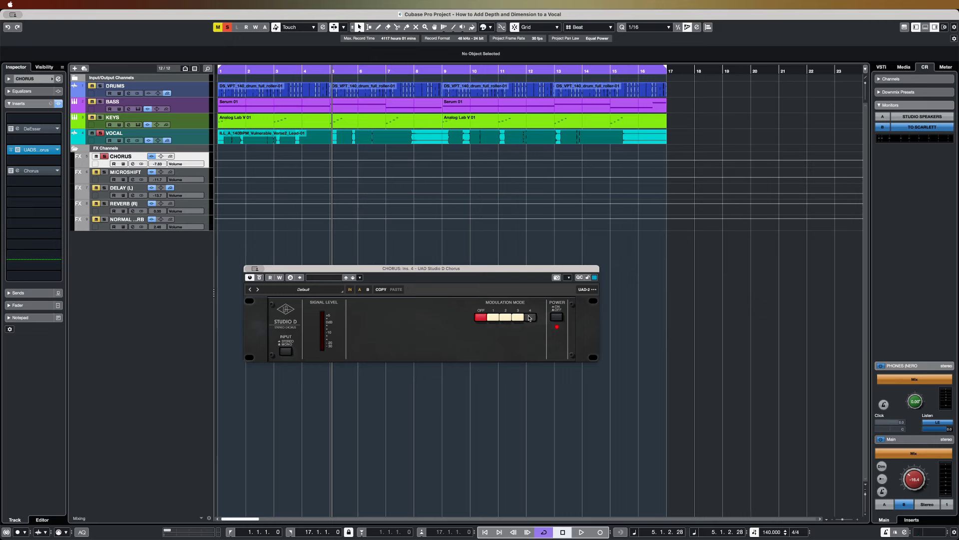
{"action": "left_click", "coordinate": [227, 76]}
{"action": "key", "text": "space"}
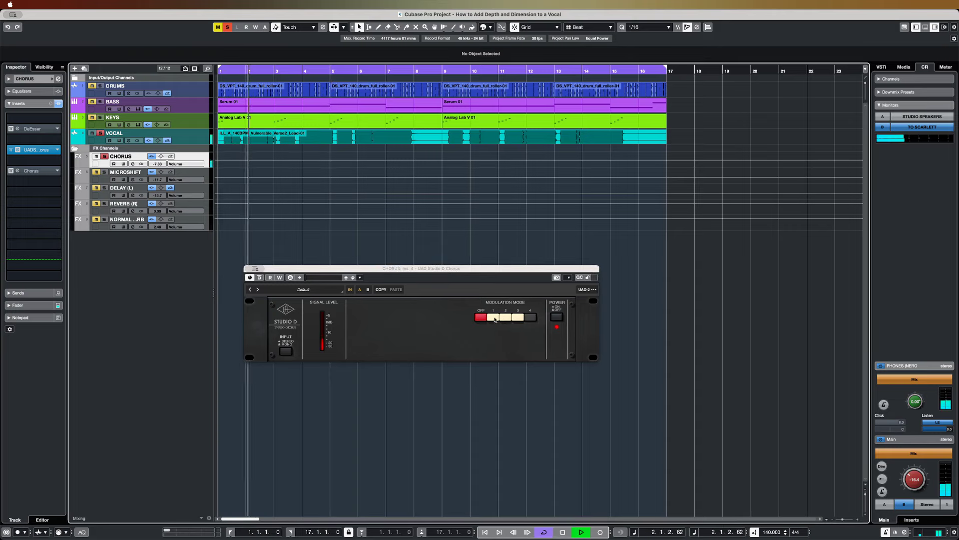
{"action": "left_click", "coordinate": [517, 318]}
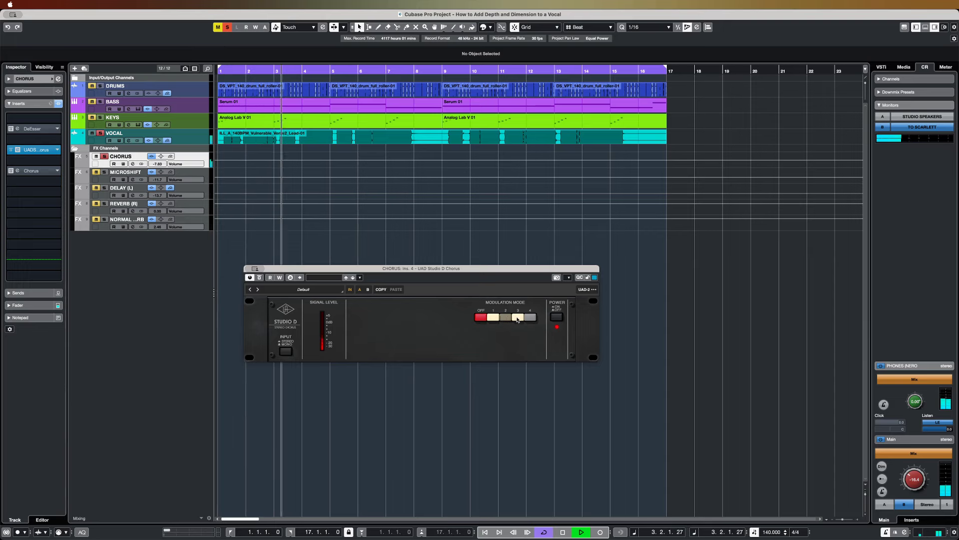
{"action": "left_click", "coordinate": [507, 319]}
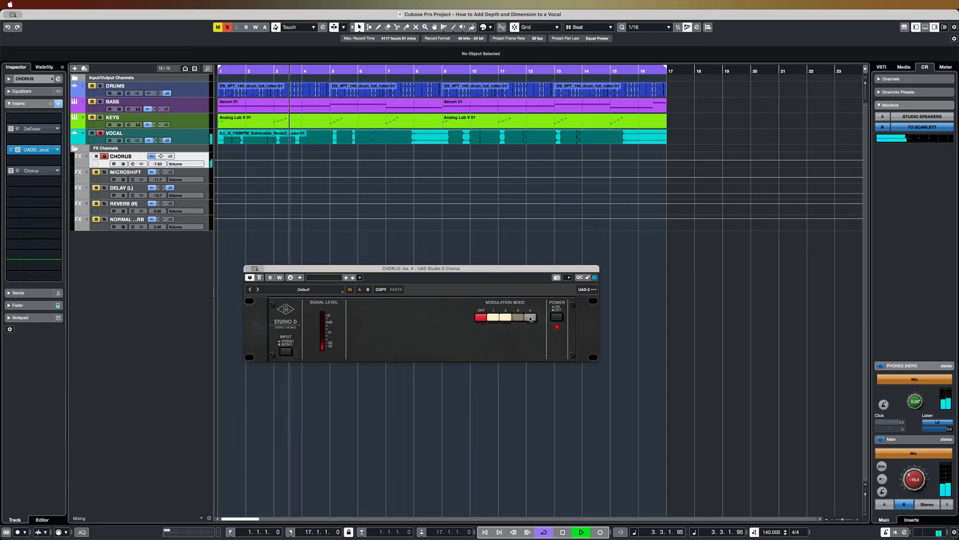
{"action": "left_click", "coordinate": [494, 318]}
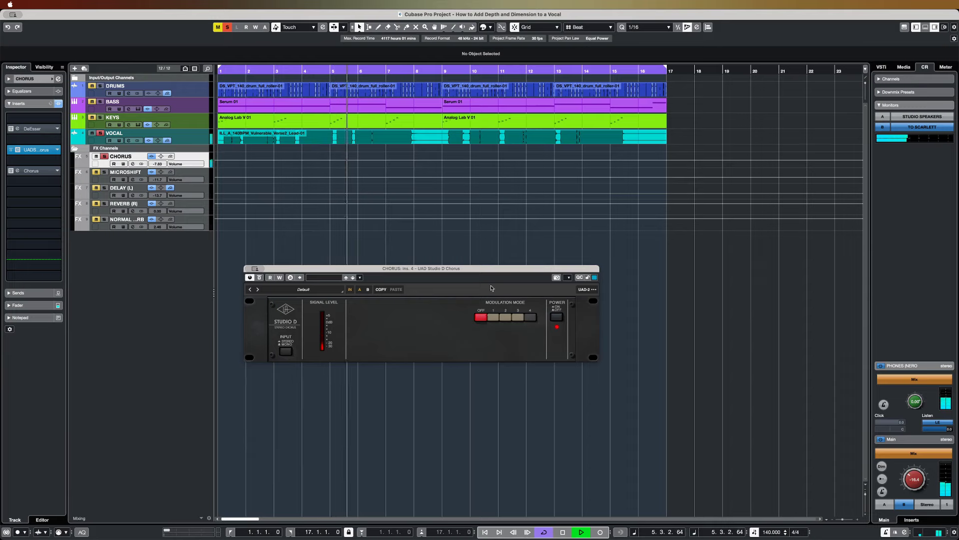
{"action": "left_click", "coordinate": [518, 317]}
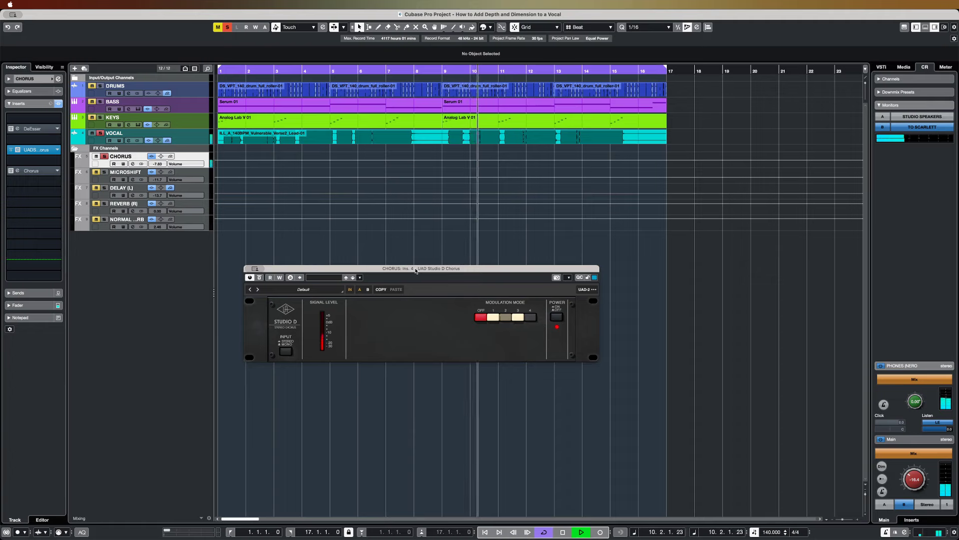
{"action": "key", "text": "space"}
{"action": "left_click_drag", "start_coordinate": [415, 271], "coordinate": [434, 282]}
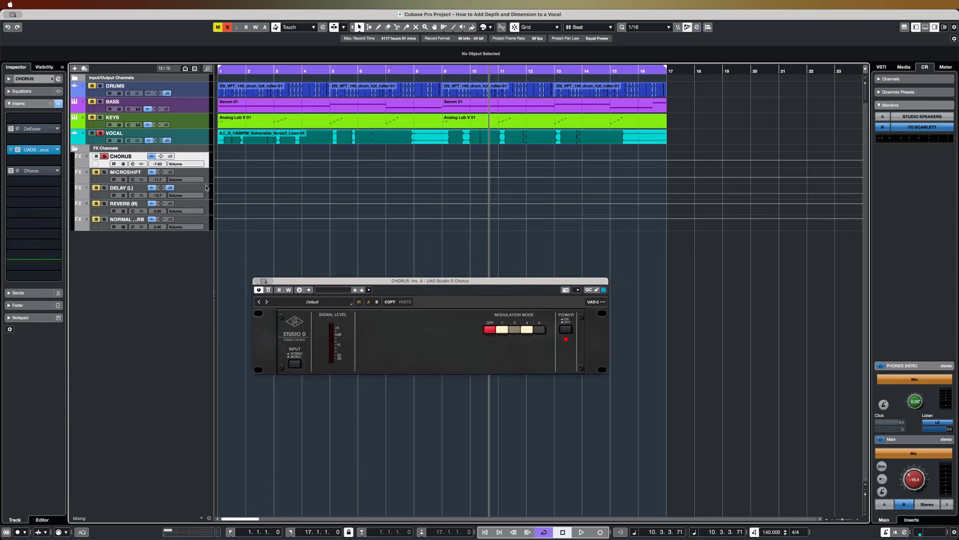
Step: Adjust the CHORUS channel's volume by ear against the soloed vocal
{"action": "left_click", "coordinate": [107, 166]}
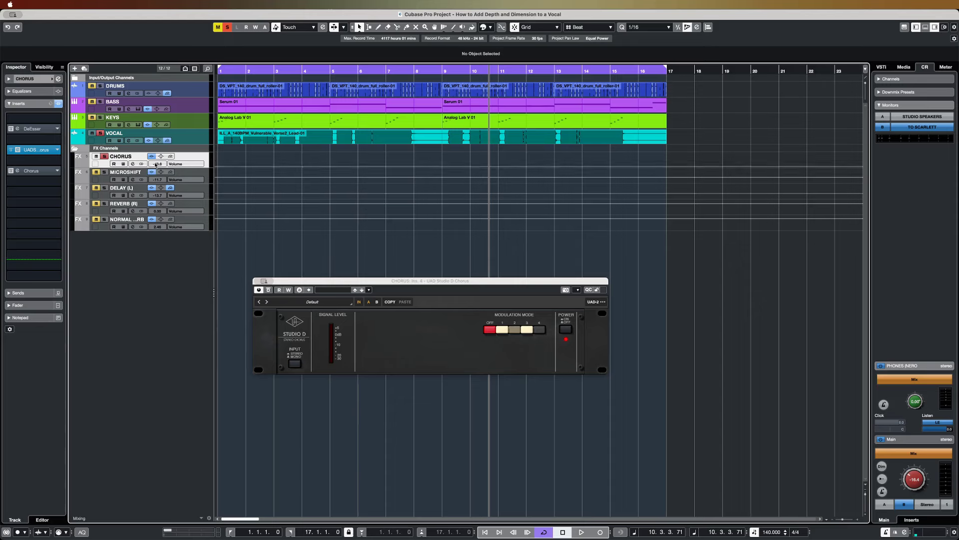
{"action": "key", "text": "space"}
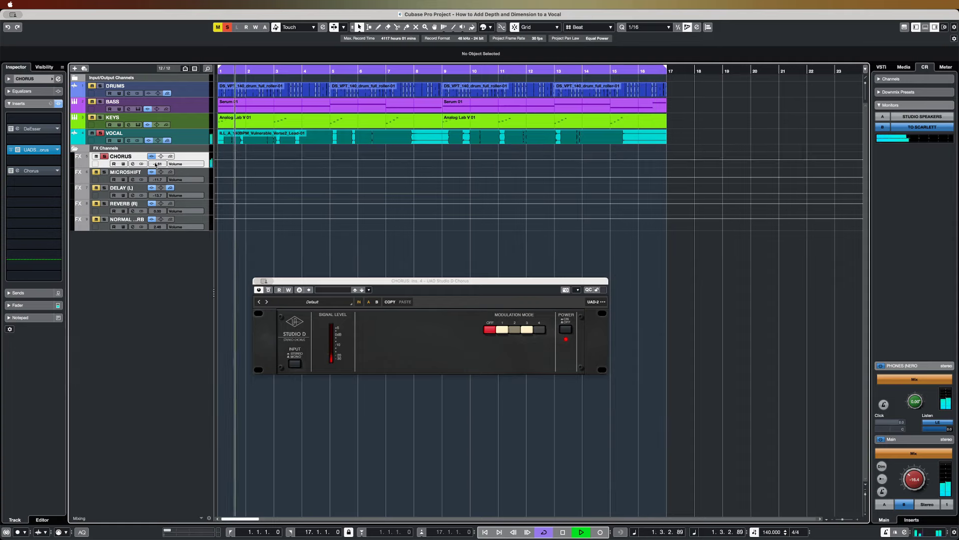
{"action": "left_click", "coordinate": [104, 157]}
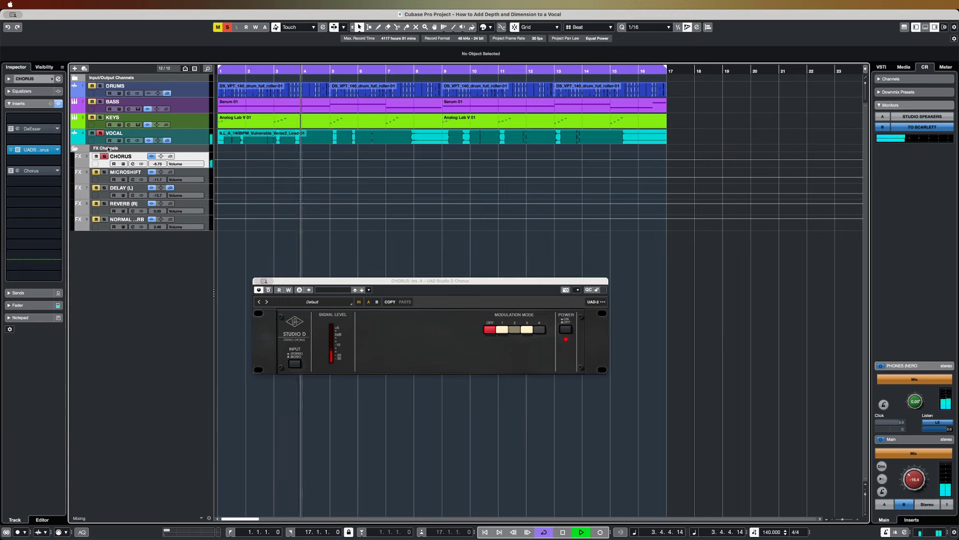
{"action": "key", "text": "space"}
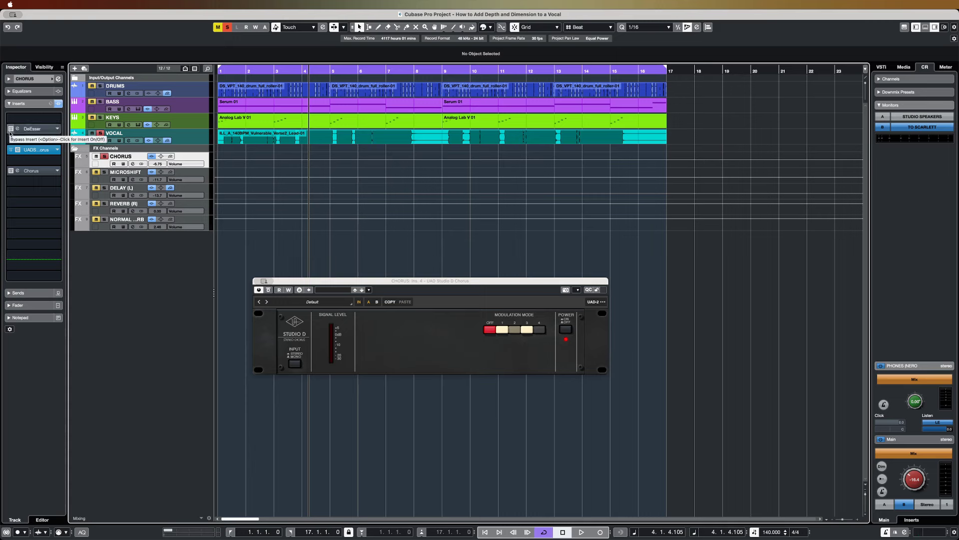
Step: Activate the DeEsser insert on the CHORUS channel, open its editor and play the soloed vocal through it
{"action": "left_click", "coordinate": [10, 130], "text": "alt"}
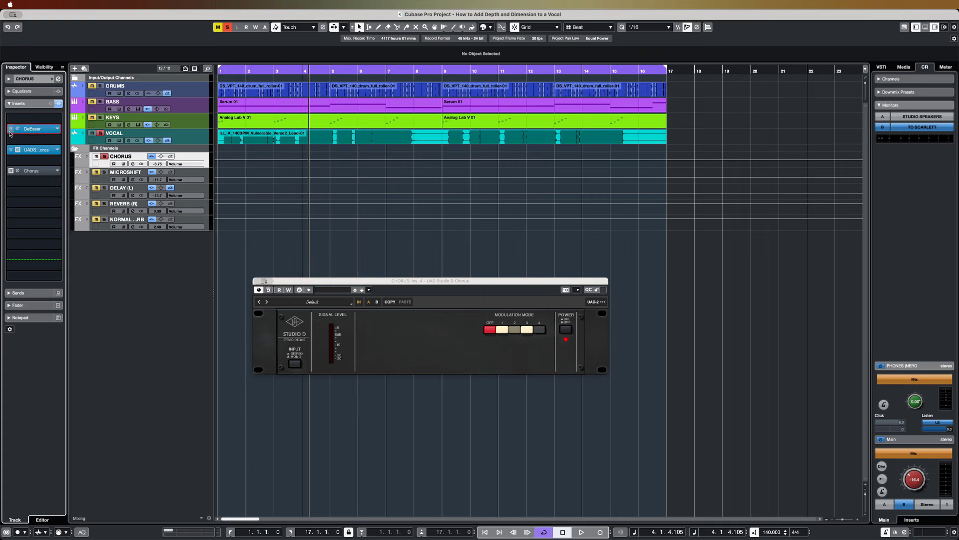
{"action": "left_click", "coordinate": [32, 129]}
{"action": "left_click_drag", "start_coordinate": [579, 203], "coordinate": [582, 201]}
{"action": "key", "text": "space"}
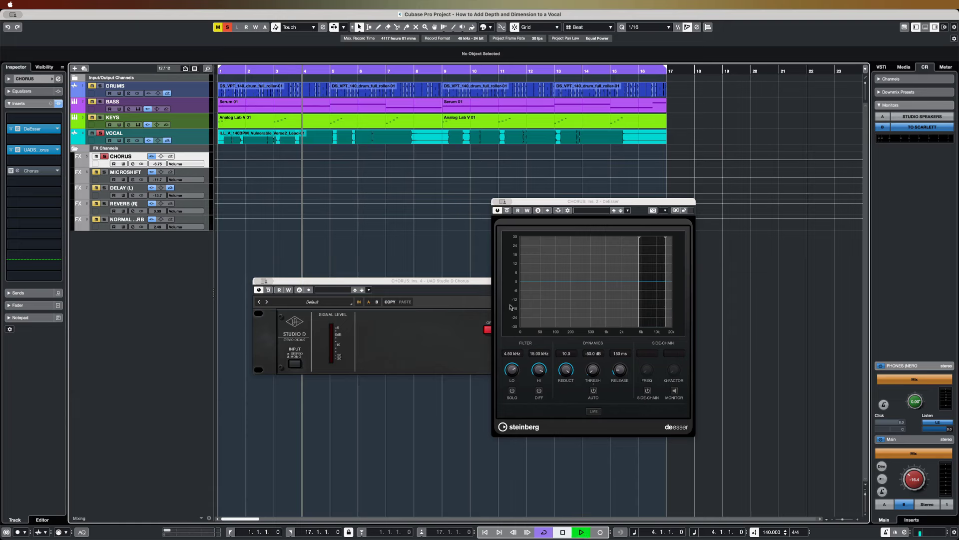
Step: Finish auditioning the DeEsser, and replace the Studio D Chorus with the stock Chorus insert on the CHORUS channel by bypassing one and activating the other
{"action": "key", "text": "space"}
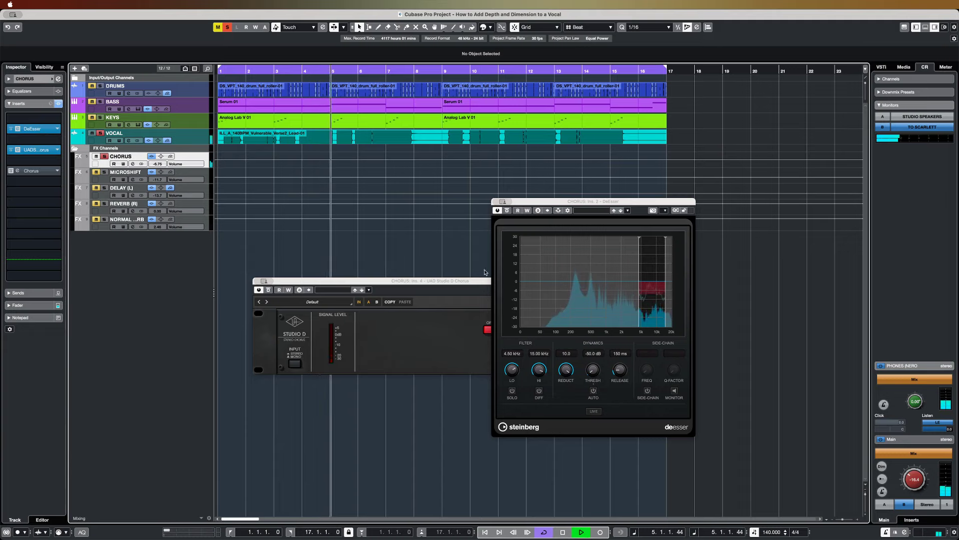
{"action": "key", "text": "space"}
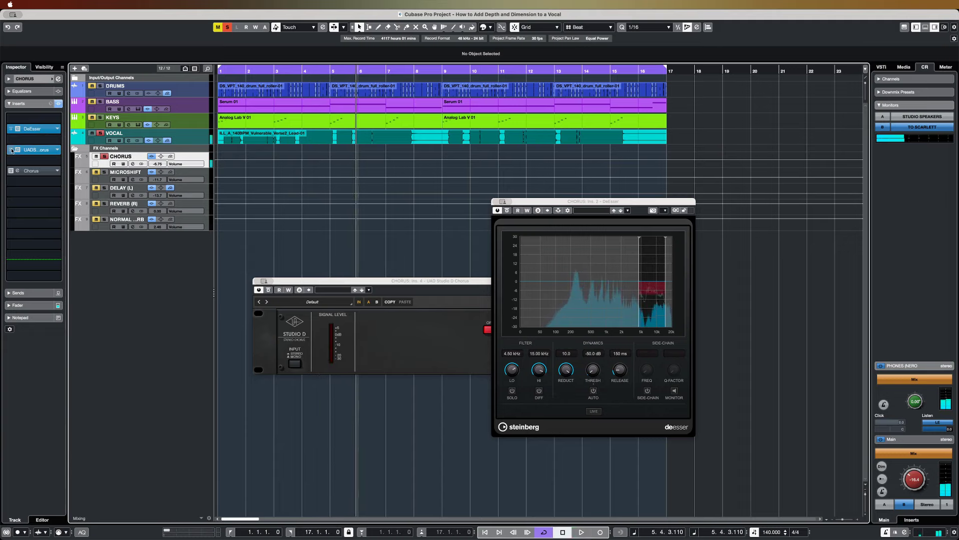
{"action": "left_click", "coordinate": [395, 322]}
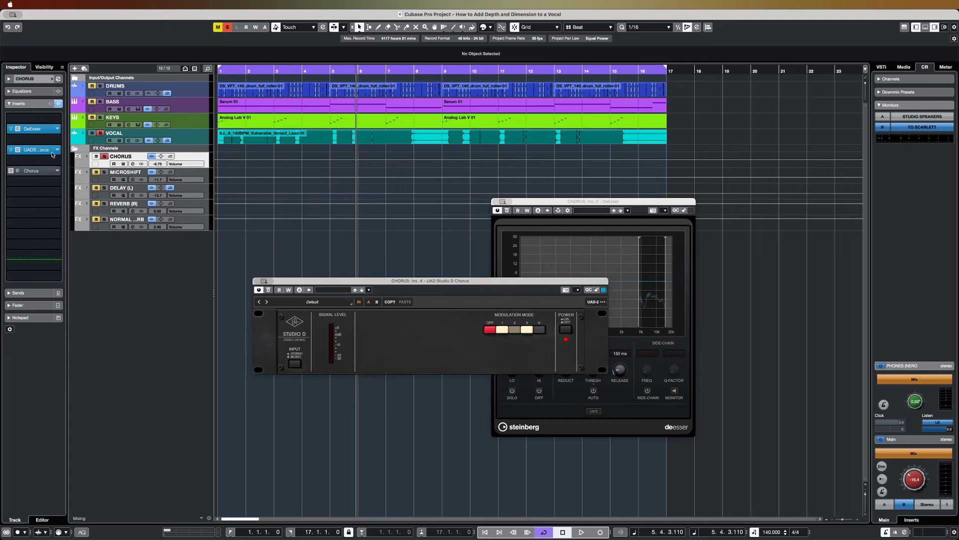
{"action": "left_click", "coordinate": [10, 150]}
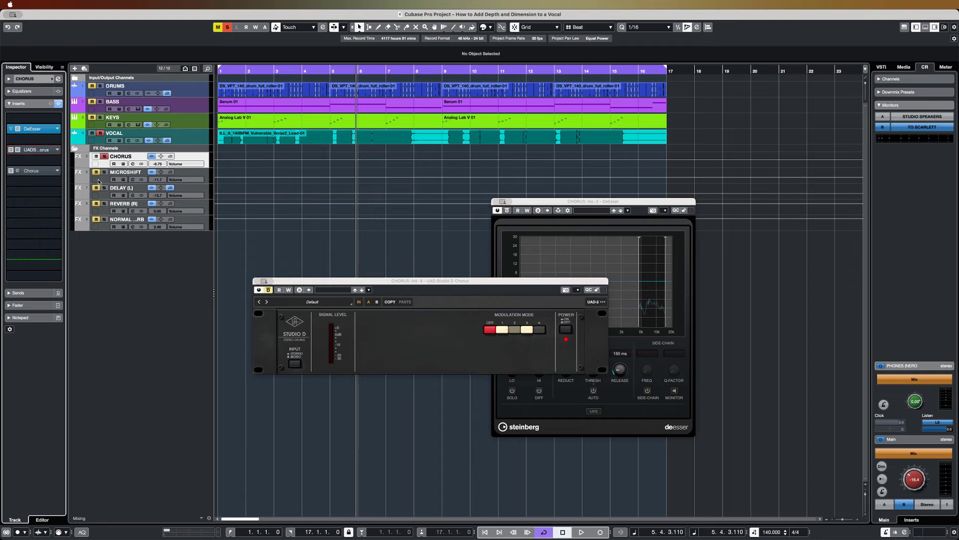
{"action": "left_click", "coordinate": [18, 170]}
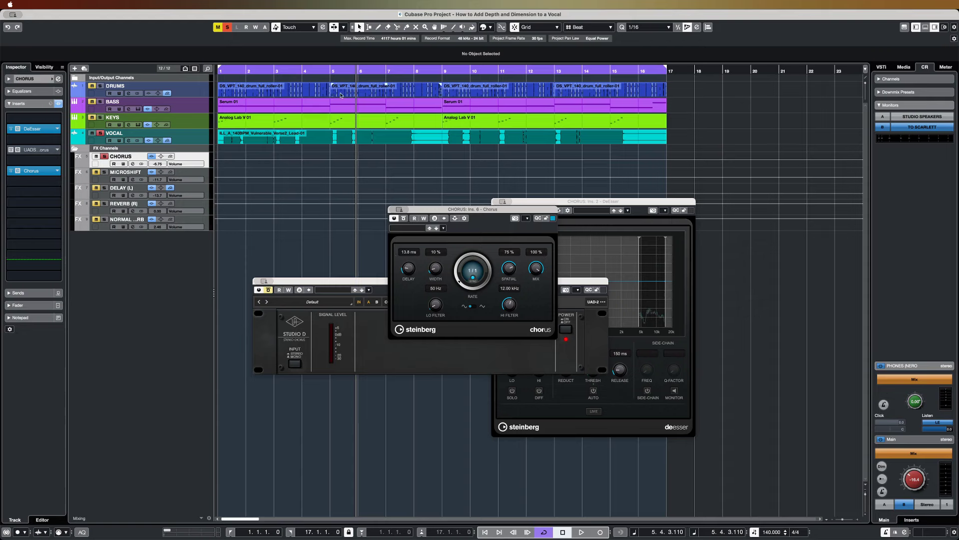
Step: Play the soloed vocal from around bar 2 through the stock Chorus and set its Spatial amount to 57 %
{"action": "left_click", "coordinate": [258, 71]}
{"action": "key", "text": "space"}
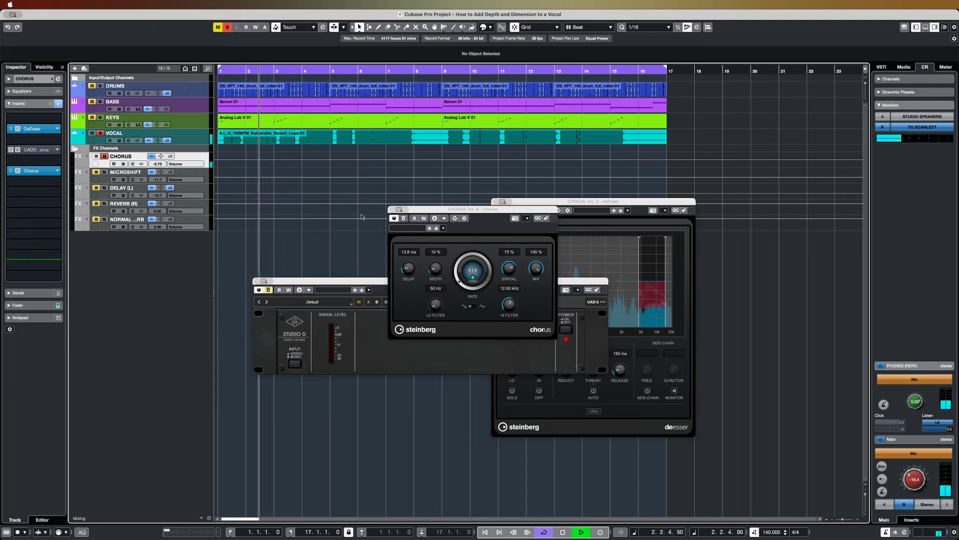
{"action": "left_click", "coordinate": [104, 156]}
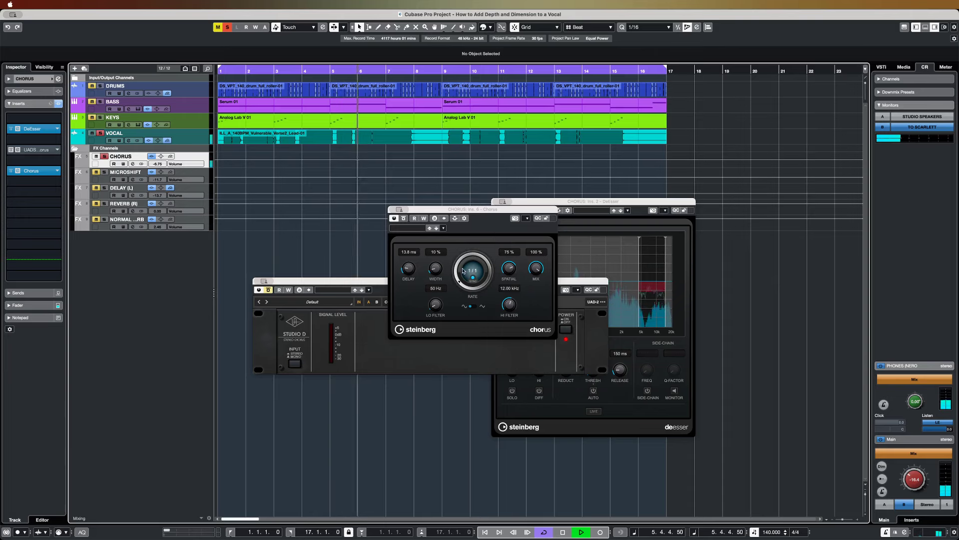
{"action": "left_click_drag", "start_coordinate": [509, 269], "coordinate": [514, 285]}
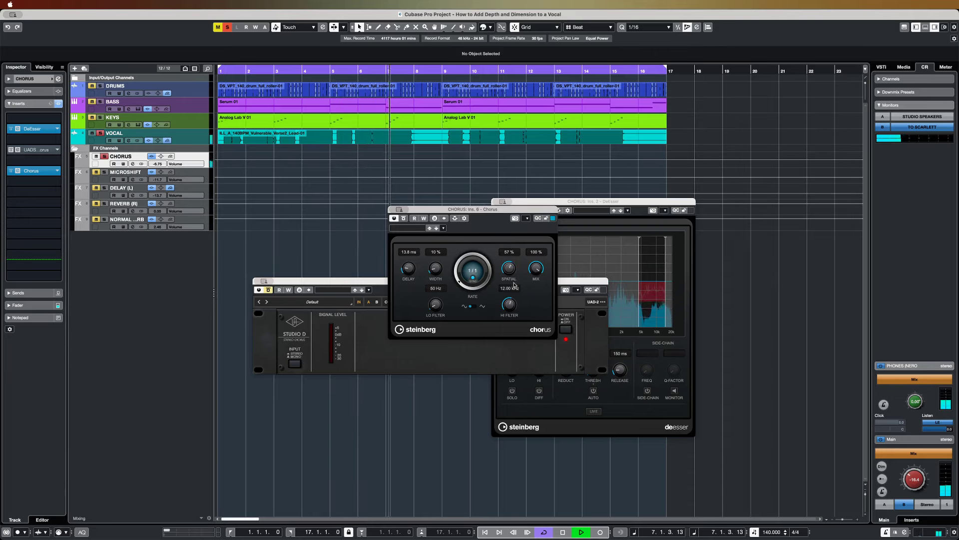
{"action": "key", "text": "space"}
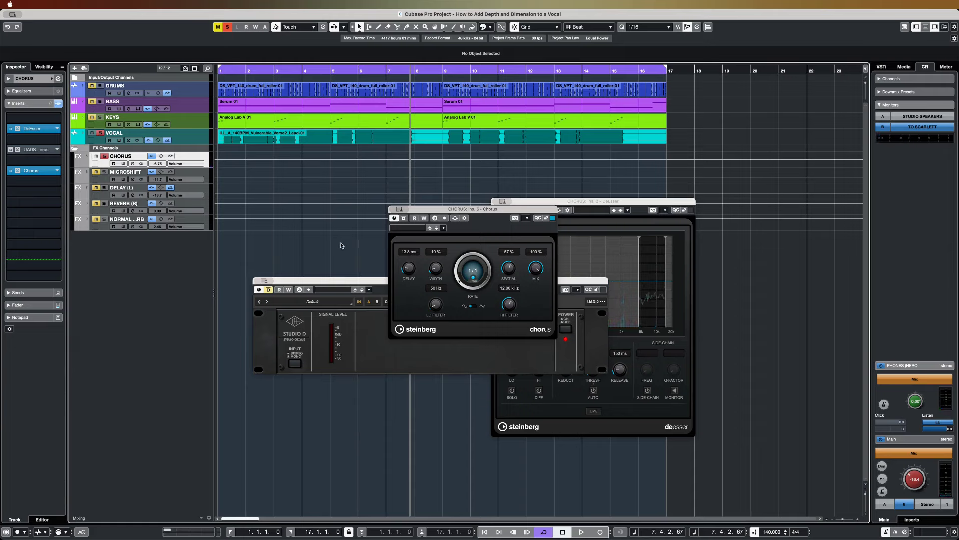
Step: Close the Chorus, DeEsser and Studio D Chorus plug-in editors
{"action": "left_click_drag", "start_coordinate": [431, 212], "coordinate": [360, 196]}
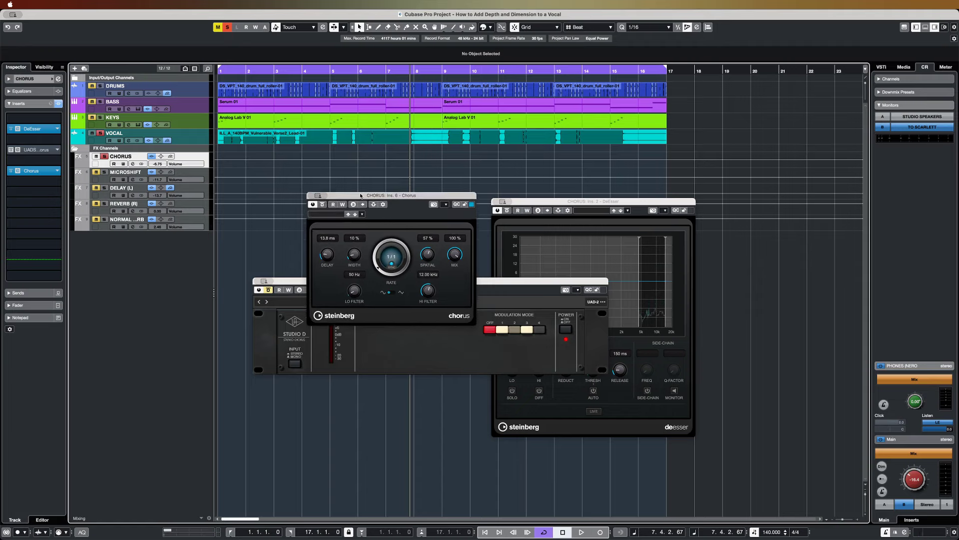
{"action": "left_click", "coordinate": [314, 196]}
{"action": "left_click", "coordinate": [501, 202]}
{"action": "left_click", "coordinate": [503, 202]}
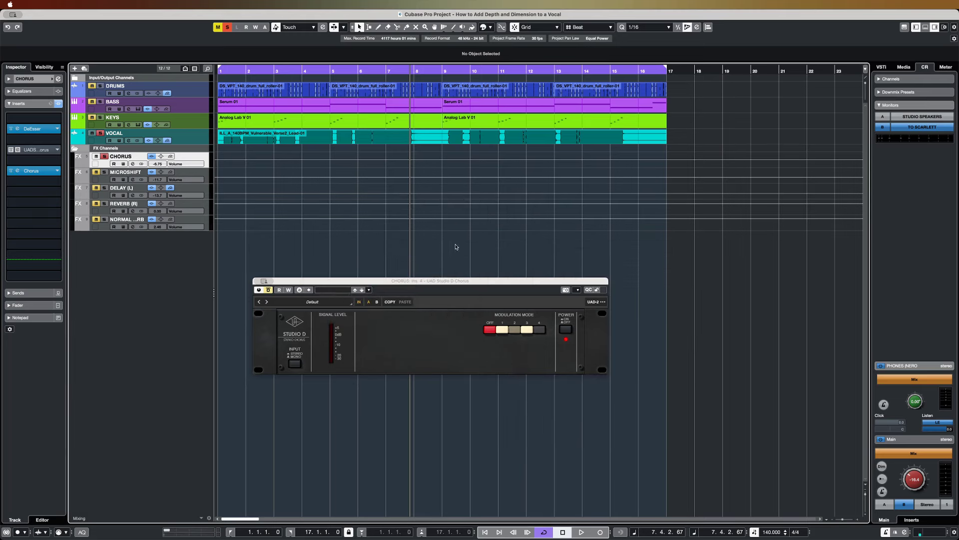
{"action": "left_click", "coordinate": [265, 282]}
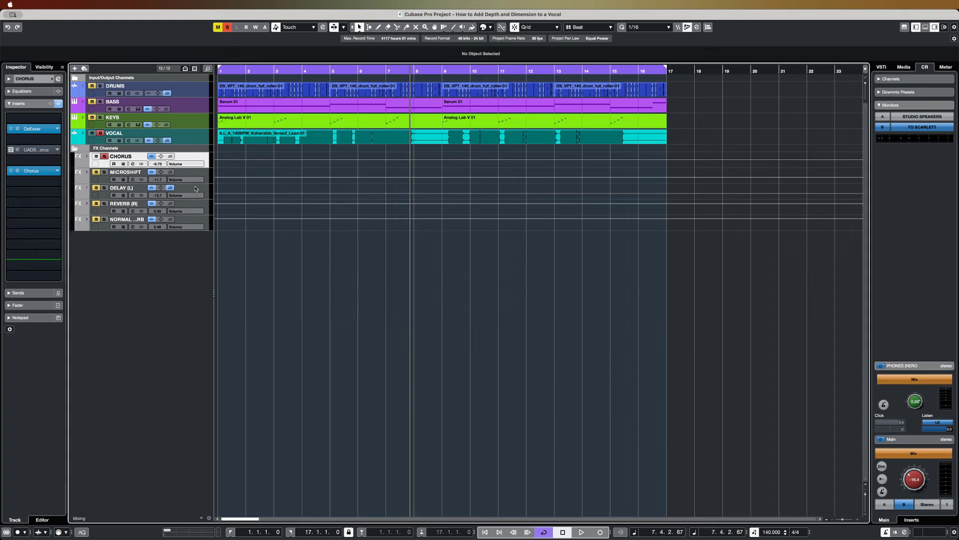
Step: Mute the CHORUS channel, unmute and solo the MICROSHIFT channel, and open its MicroShift insert editor in a clear spot below the tracks
{"action": "left_click", "coordinate": [189, 141]}
{"action": "left_click", "coordinate": [204, 156]}
{"action": "left_click", "coordinate": [105, 182]}
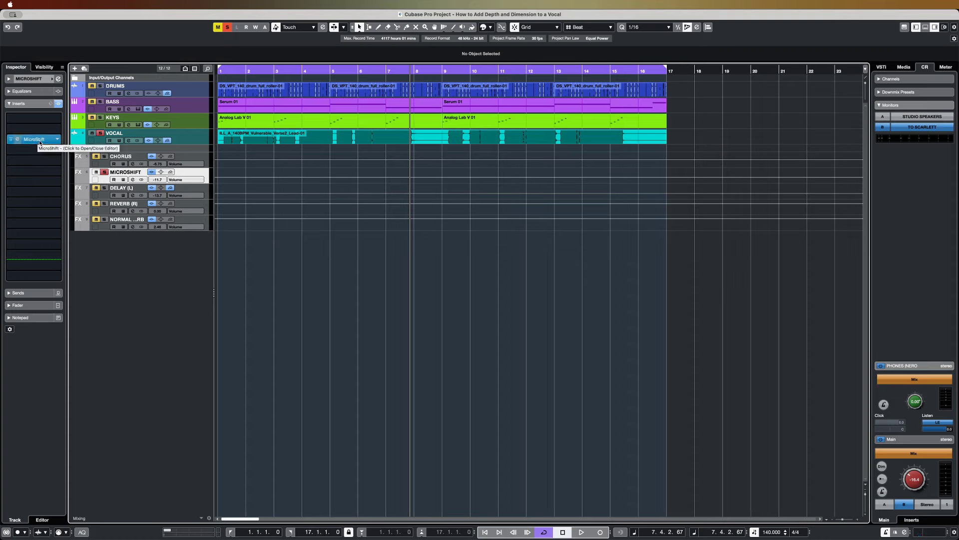
{"action": "left_click", "coordinate": [39, 143]}
{"action": "left_click_drag", "start_coordinate": [443, 225], "coordinate": [432, 233]}
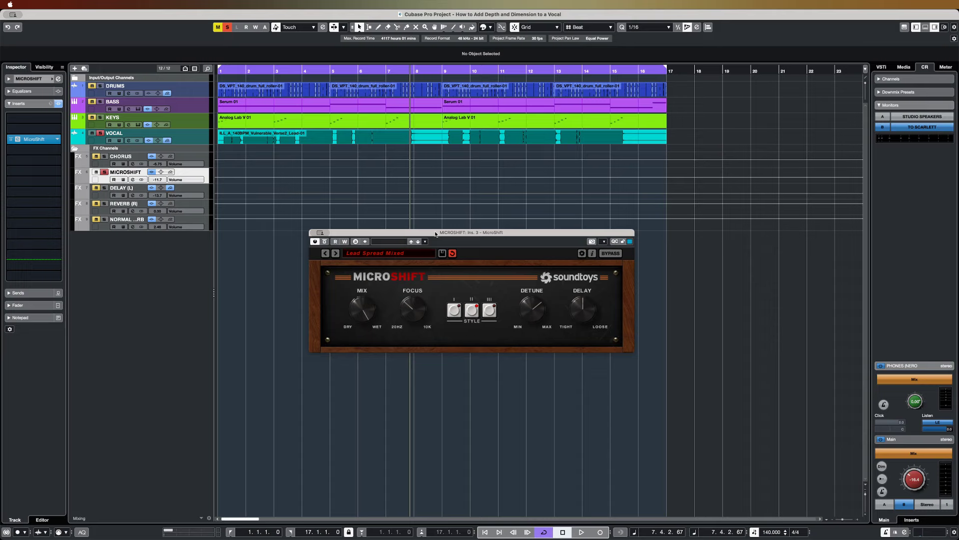
{"action": "left_click_drag", "start_coordinate": [437, 233], "coordinate": [432, 233]}
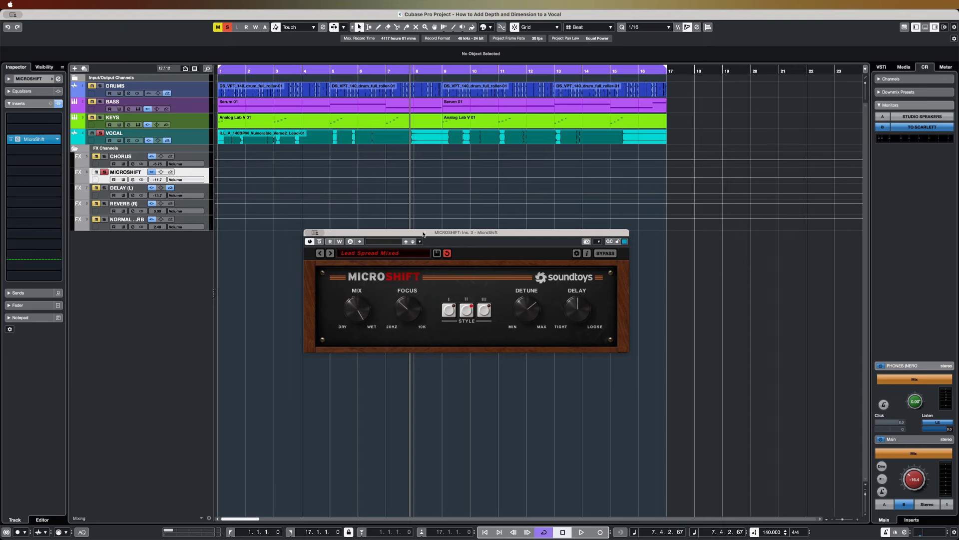
{"action": "left_click_drag", "start_coordinate": [424, 234], "coordinate": [422, 234]}
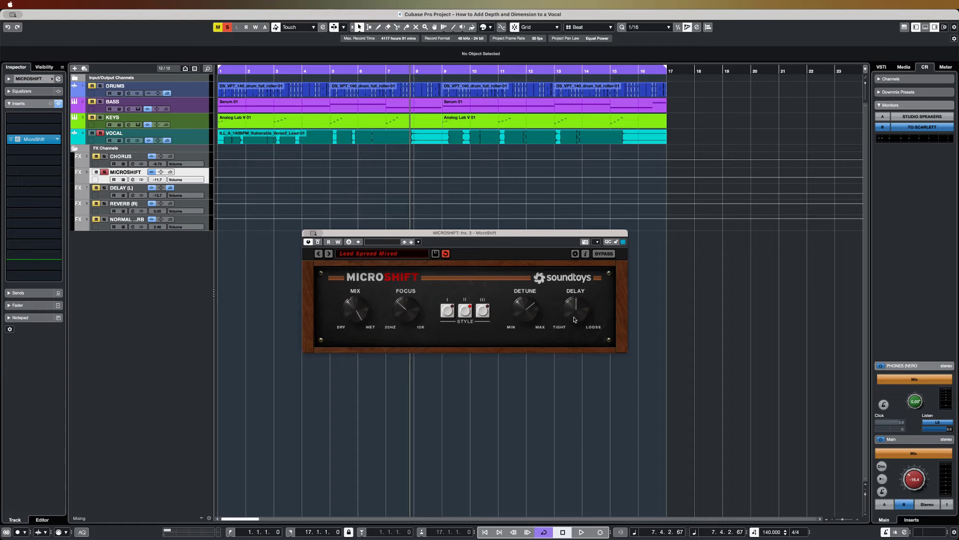
{"action": "left_click_drag", "start_coordinate": [316, 235], "coordinate": [303, 261]}
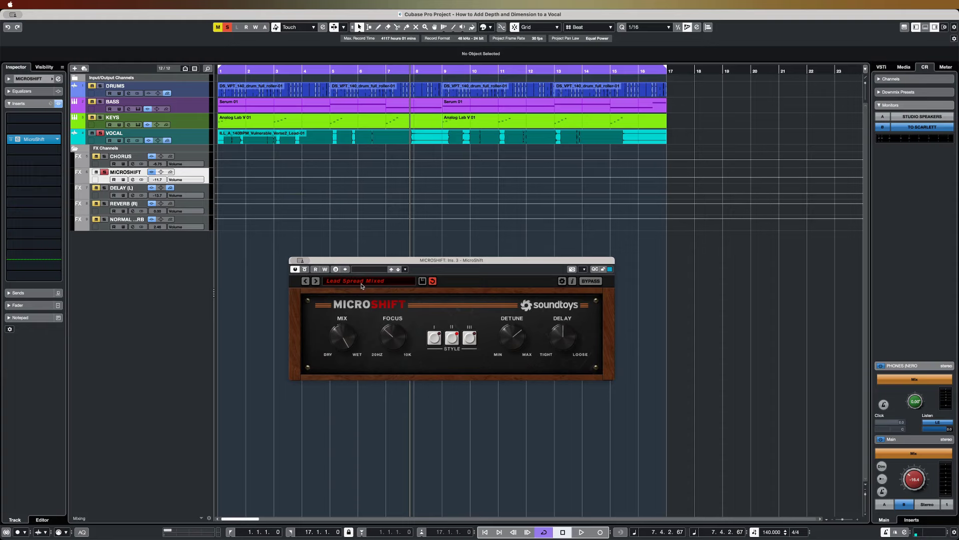
Step: Play the soloed vocal from the start with the MICROSHIFT channel and raise that channel's volume by ear
{"action": "left_click", "coordinate": [246, 77]}
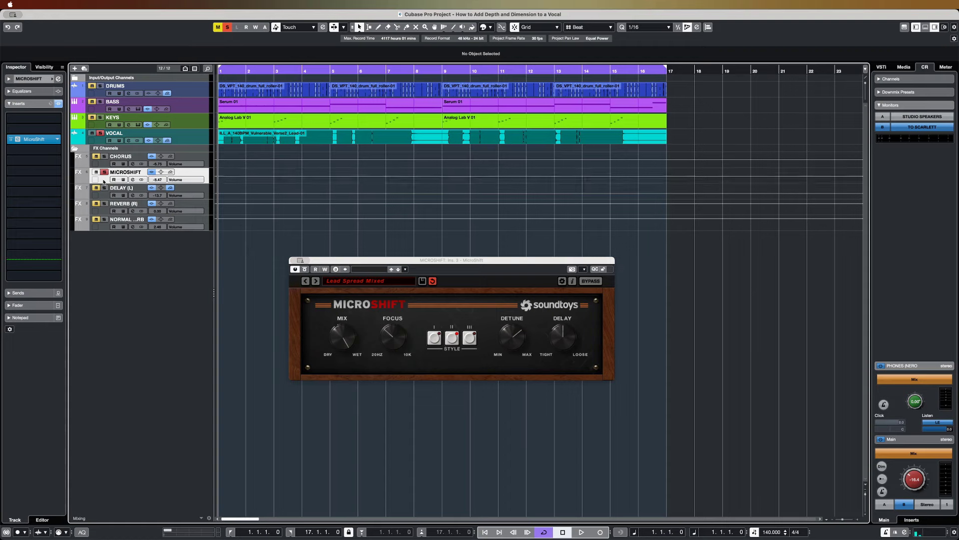
{"action": "key", "text": "space"}
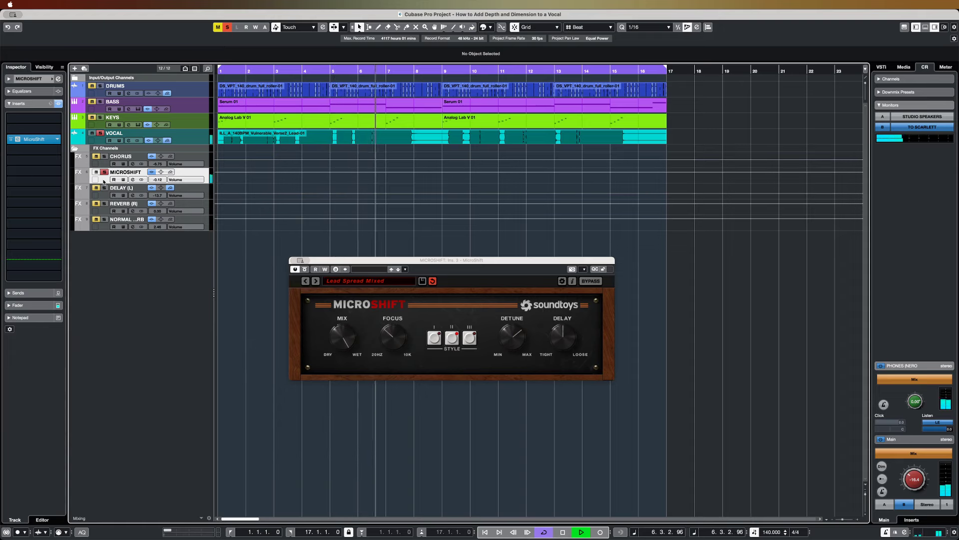
{"action": "left_click", "coordinate": [104, 172]}
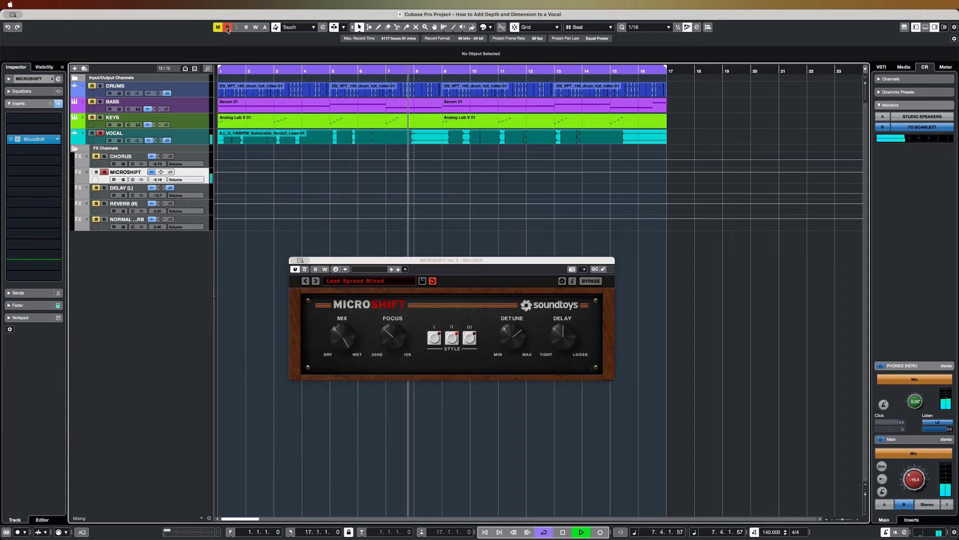
Step: Clear all solos, lower the MICROSHIFT volume to -10.6 and compare the full mix without and with that channel
{"action": "left_click", "coordinate": [96, 156]}
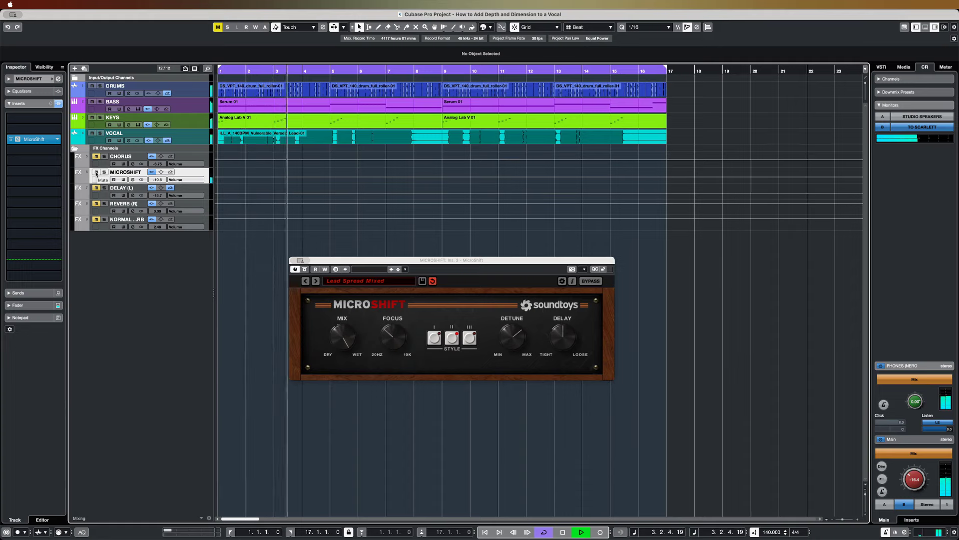
{"action": "left_click", "coordinate": [96, 172]}
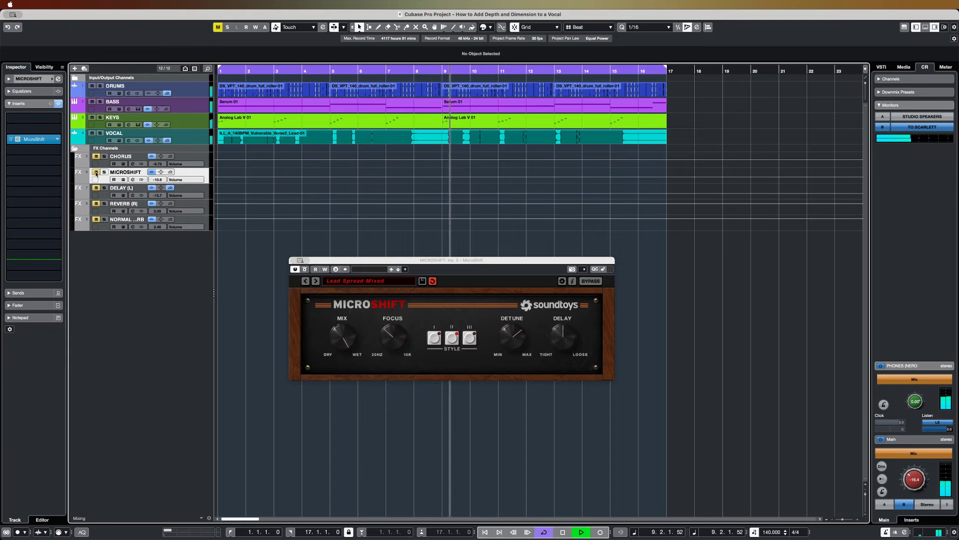
{"action": "left_click", "coordinate": [96, 173]}
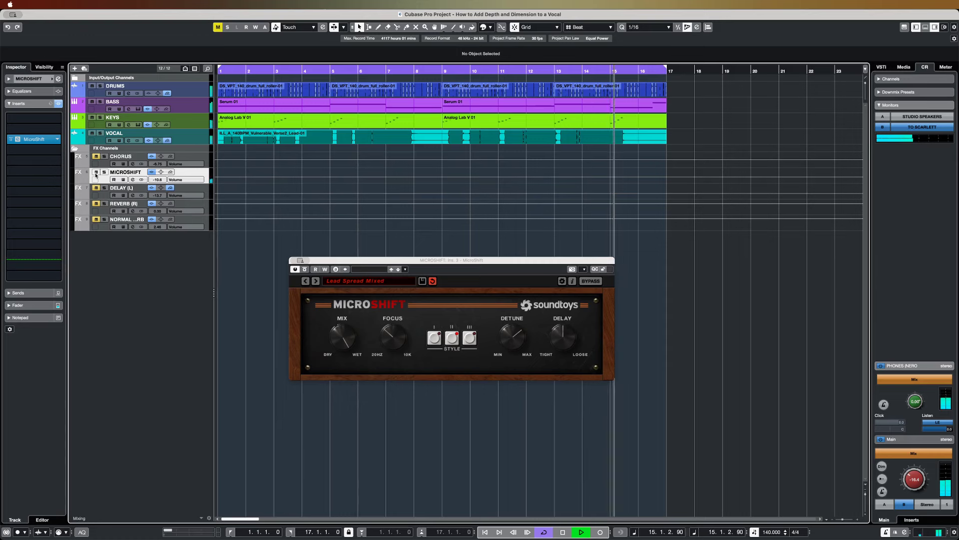
{"action": "key", "text": "space"}
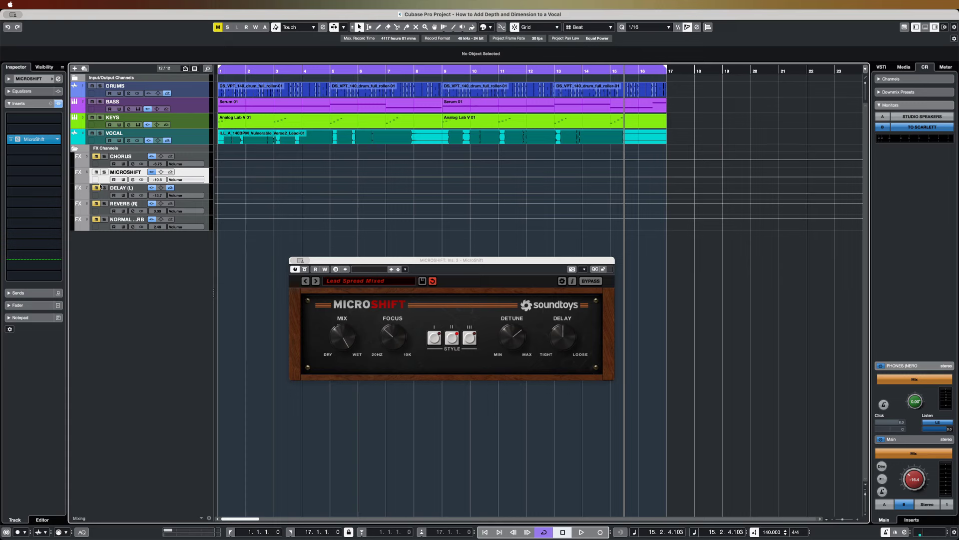
Step: Mute the MICROSHIFT channel and open the EchoBoy Jr. insert editor of the DELAY (L) channel, placing it below the tracks
{"action": "left_click", "coordinate": [96, 172]}
{"action": "left_click", "coordinate": [104, 195]}
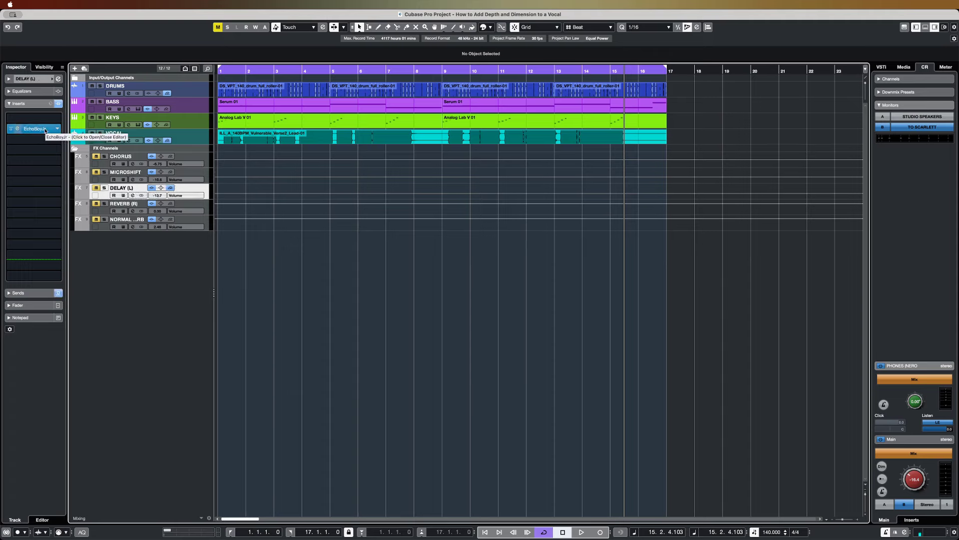
{"action": "left_click", "coordinate": [44, 129]}
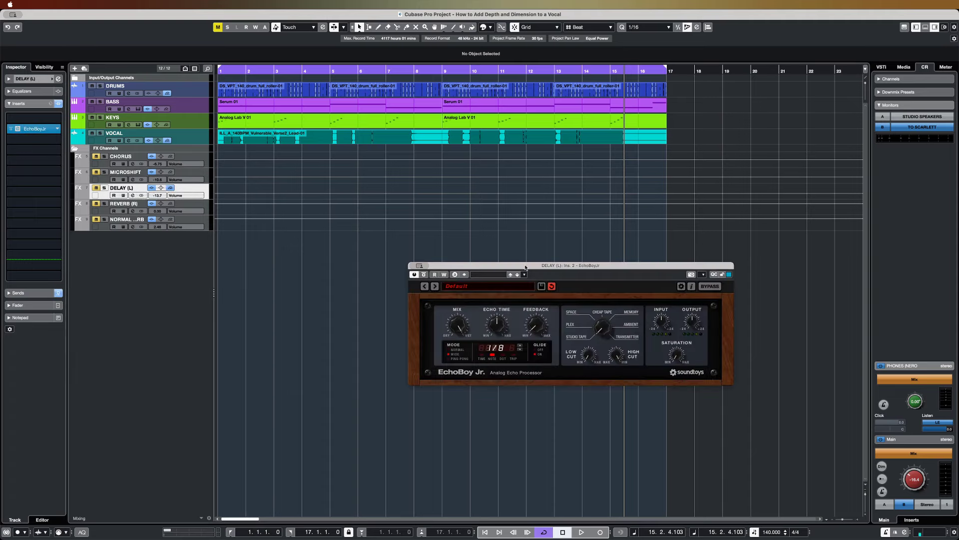
{"action": "left_click_drag", "start_coordinate": [525, 268], "coordinate": [465, 287]}
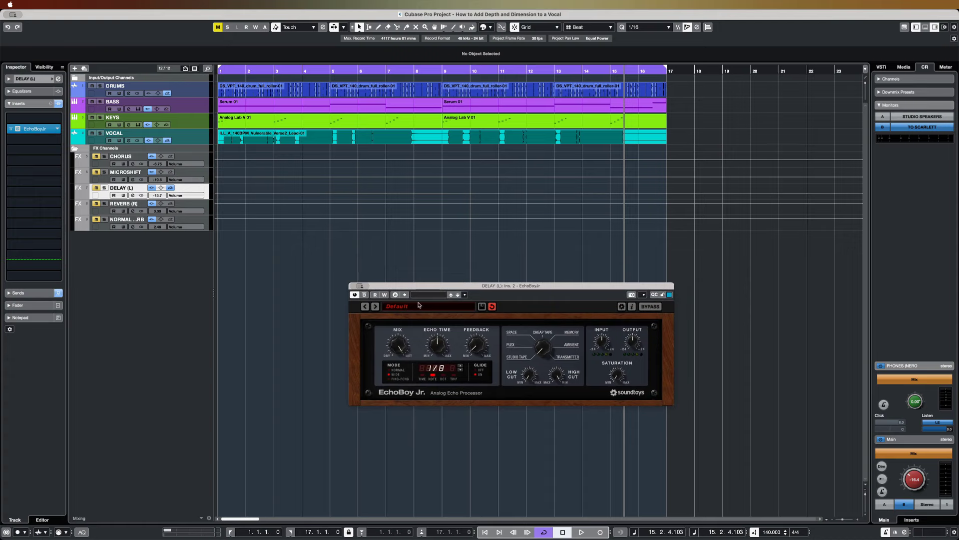
Step: Unmute DELAY (L) with its volume and pan settings shown, and raise its volume by ear while playing the full mix from the start
{"action": "left_click", "coordinate": [28, 79]}
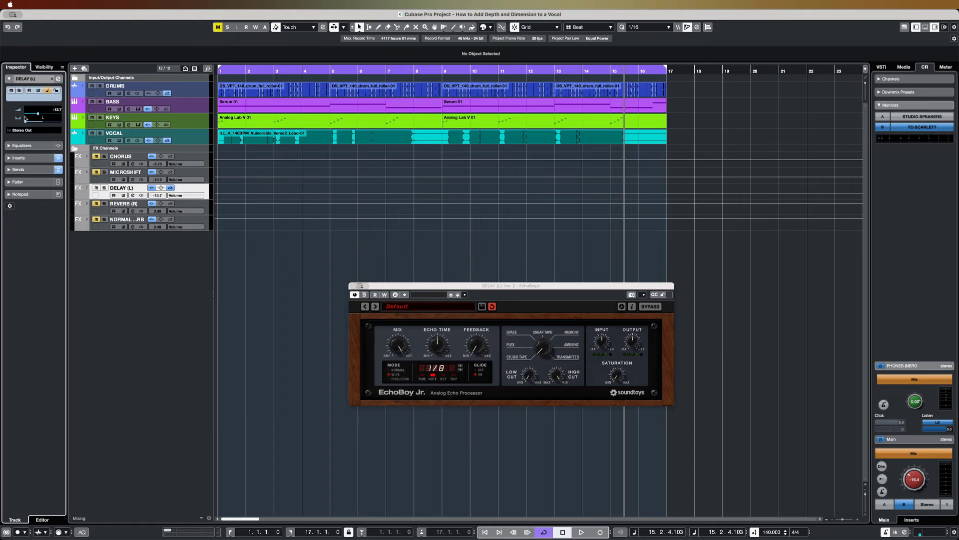
{"action": "key", "text": "Home"}
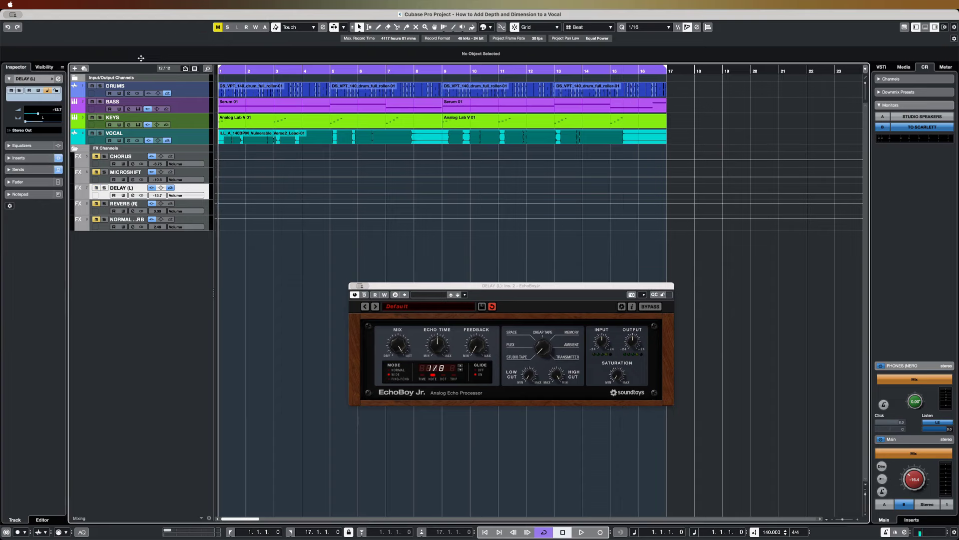
{"action": "key", "text": "space"}
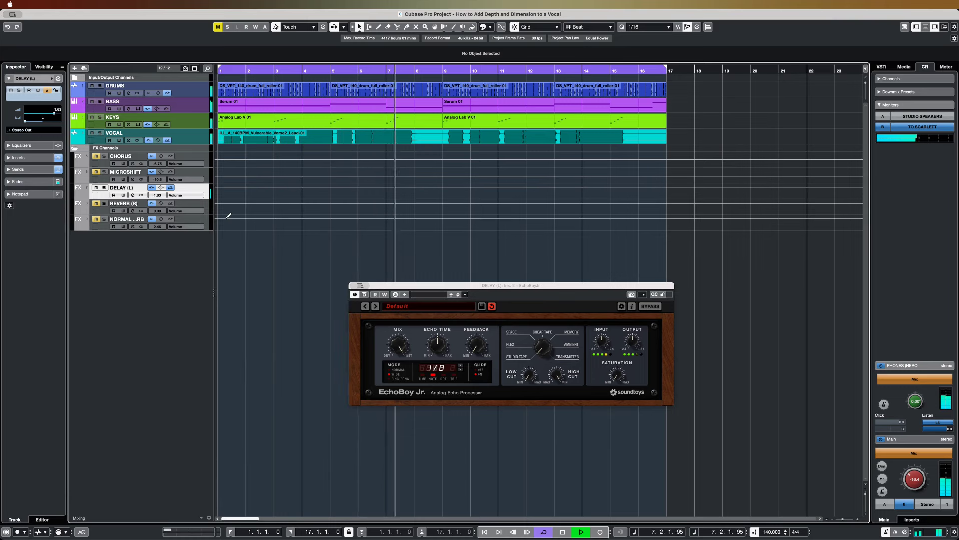
{"action": "key", "text": "space"}
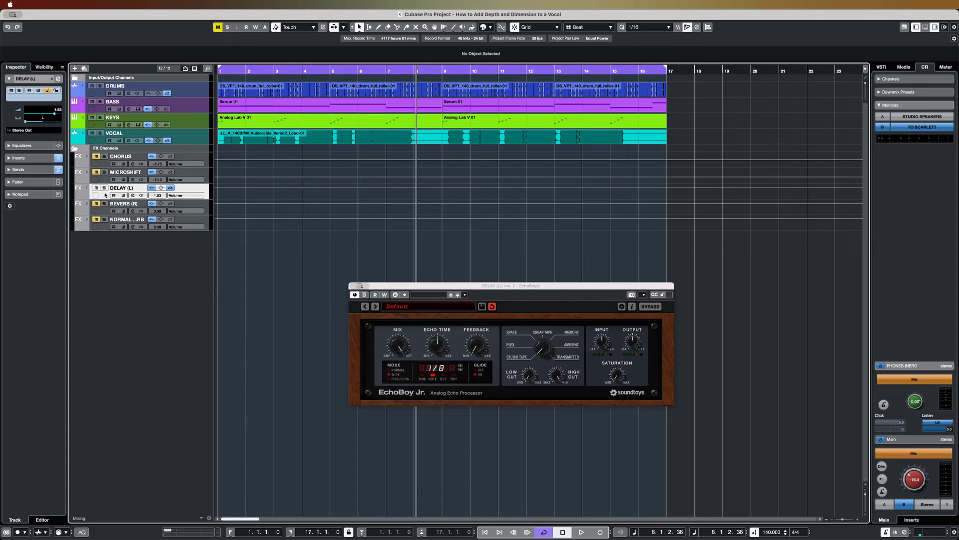
Step: Review the DELAY (L) channel's send to REVERB (R), and open the ValhallaRoom insert editor of the REVERB (R) channel
{"action": "left_click", "coordinate": [35, 169]}
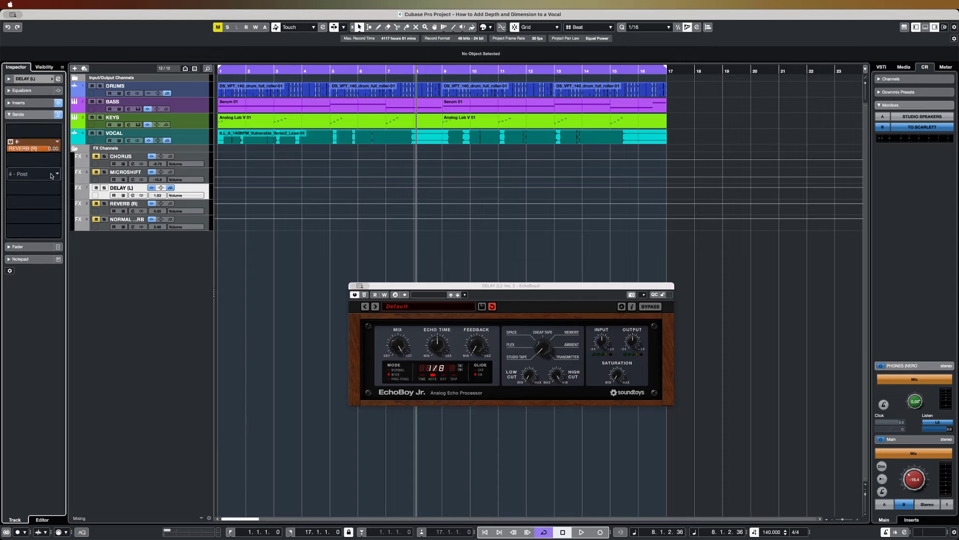
{"action": "left_click", "coordinate": [105, 212]}
{"action": "left_click", "coordinate": [23, 103]}
{"action": "left_click", "coordinate": [46, 130]}
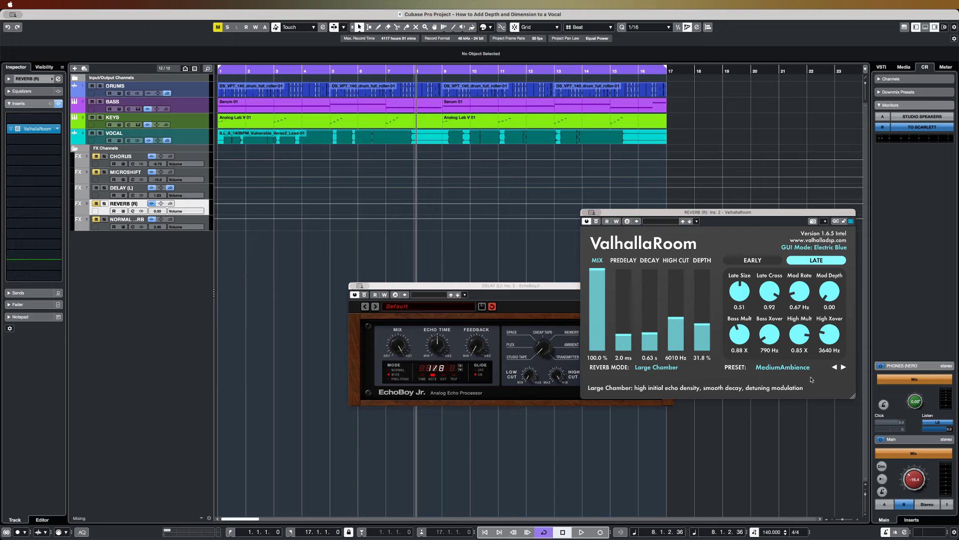
Step: Unmute REVERB (R), solo it together with VOCAL and DELAY (L), and show its volume and pan settings
{"action": "left_click", "coordinate": [103, 203]}
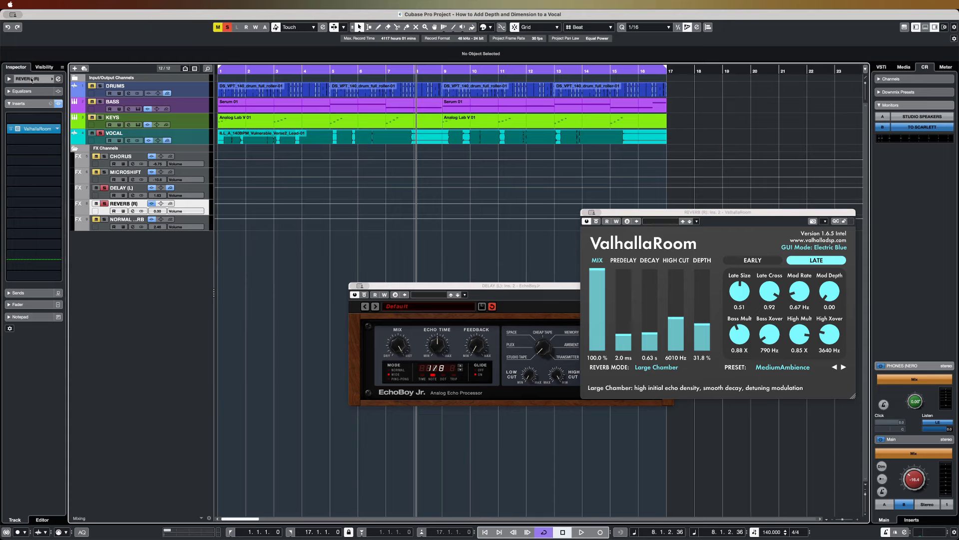
{"action": "left_click", "coordinate": [30, 79]}
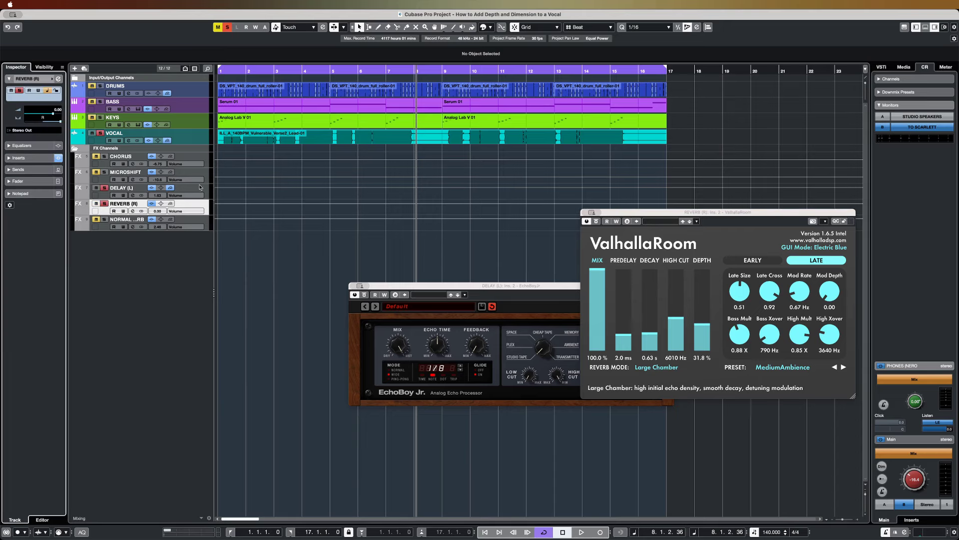
Step: Audition the soloed VOCAL, DELAY (L) and REVERB (R) channels from the start of the project
{"action": "left_click", "coordinate": [219, 70]}
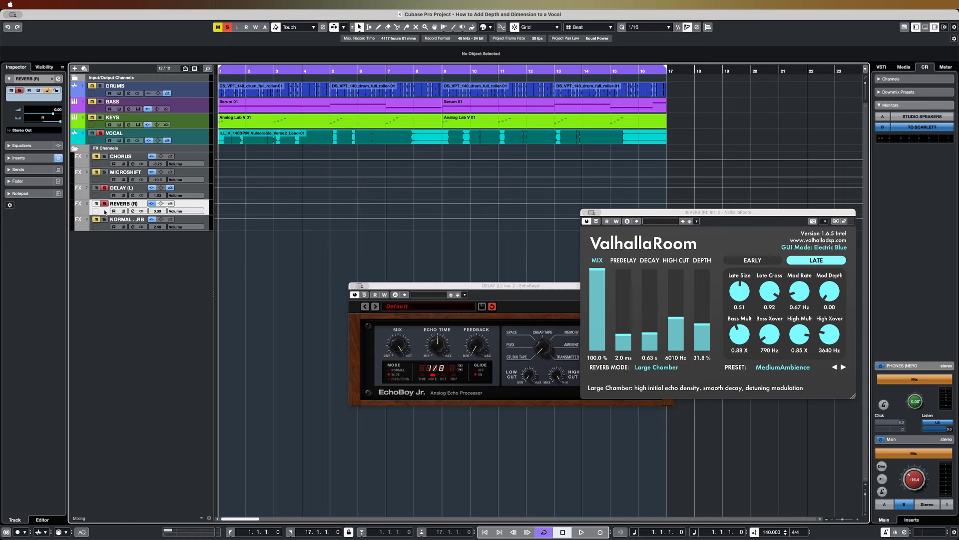
{"action": "left_click", "coordinate": [223, 69]}
{"action": "key", "text": "space"}
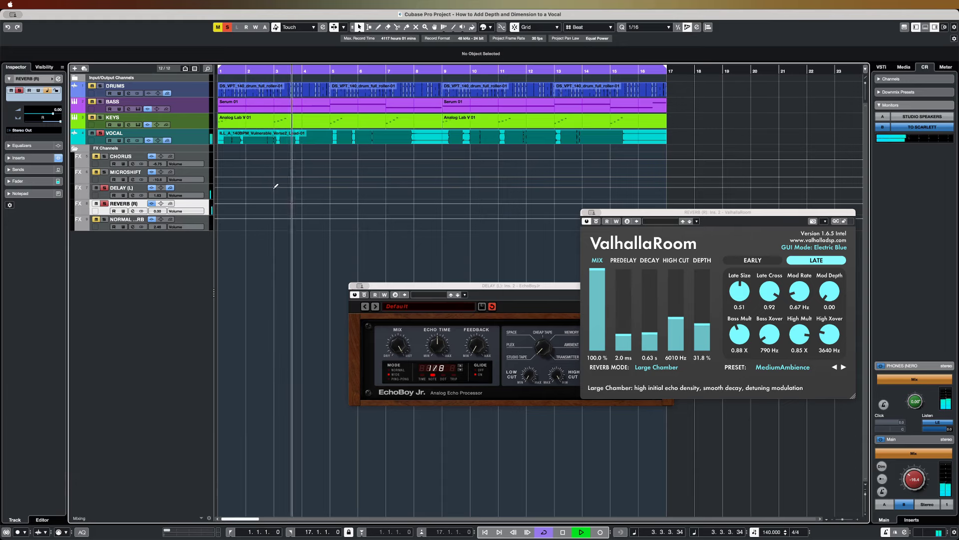
{"action": "key", "text": "space"}
Step: Select the DELAY (L) channel and lower its volume to -21.3 while playing the soloed channels from the start
{"action": "left_click", "coordinate": [103, 197]}
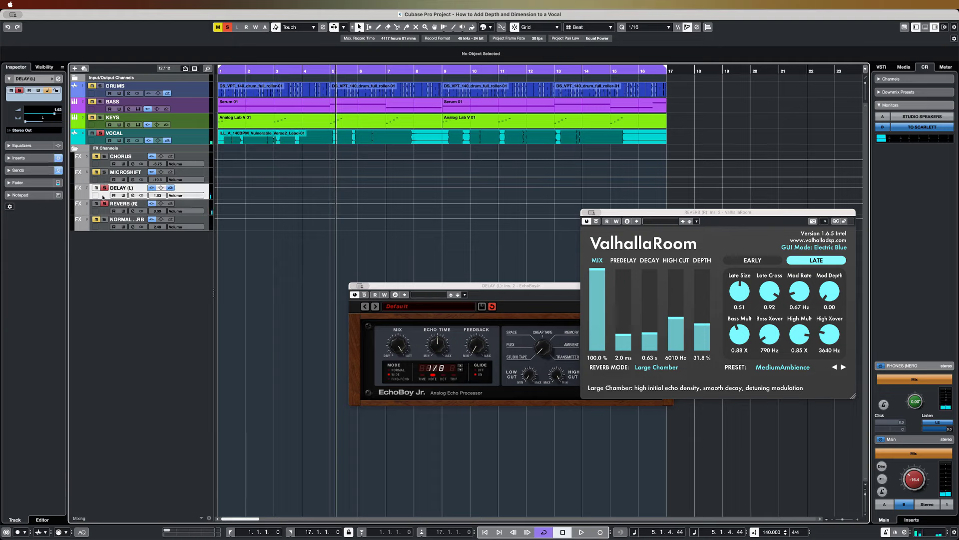
{"action": "left_click", "coordinate": [224, 71]}
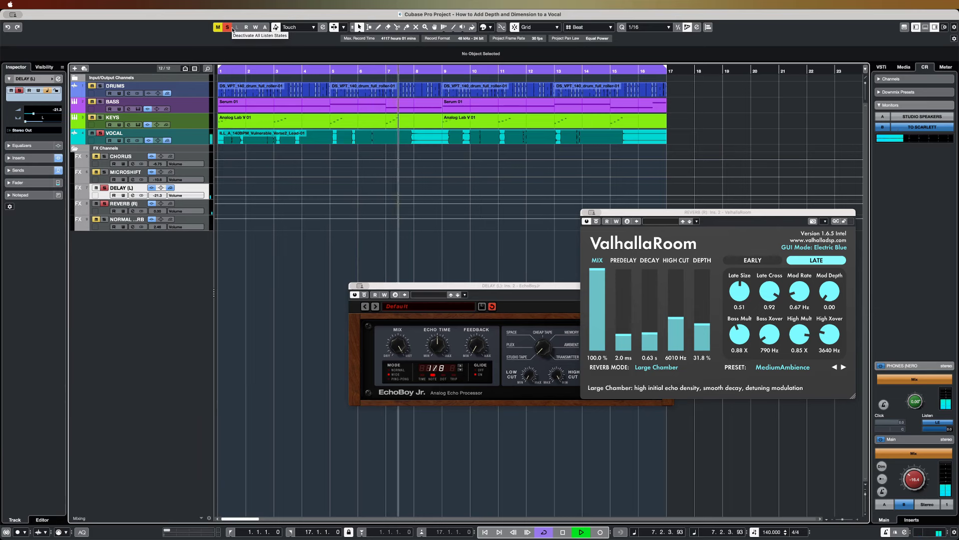
{"action": "key", "text": "space"}
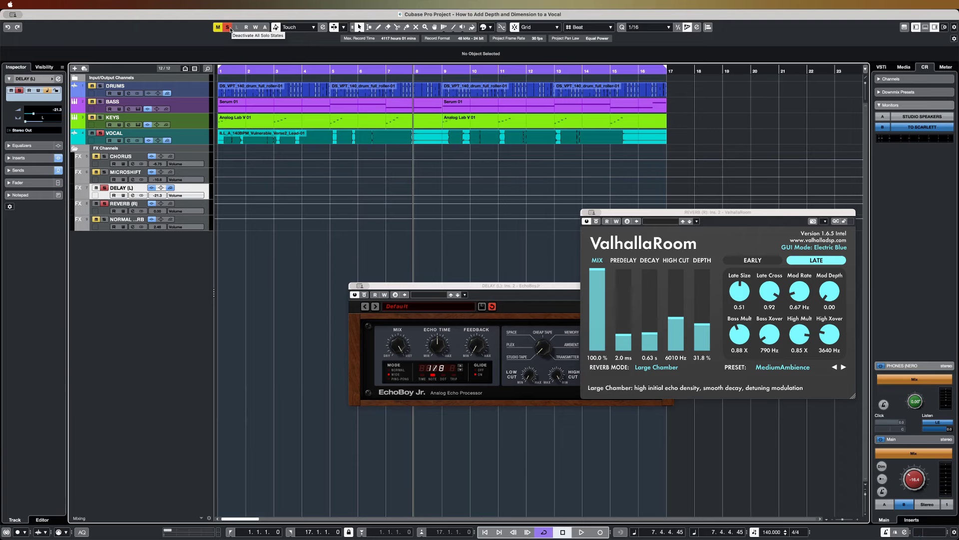
Step: Deactivate all solo states, unmute REVERB (R) and raise the DELAY (L) volume by ear while playing the full mix from the start
{"action": "key", "text": "Home"}
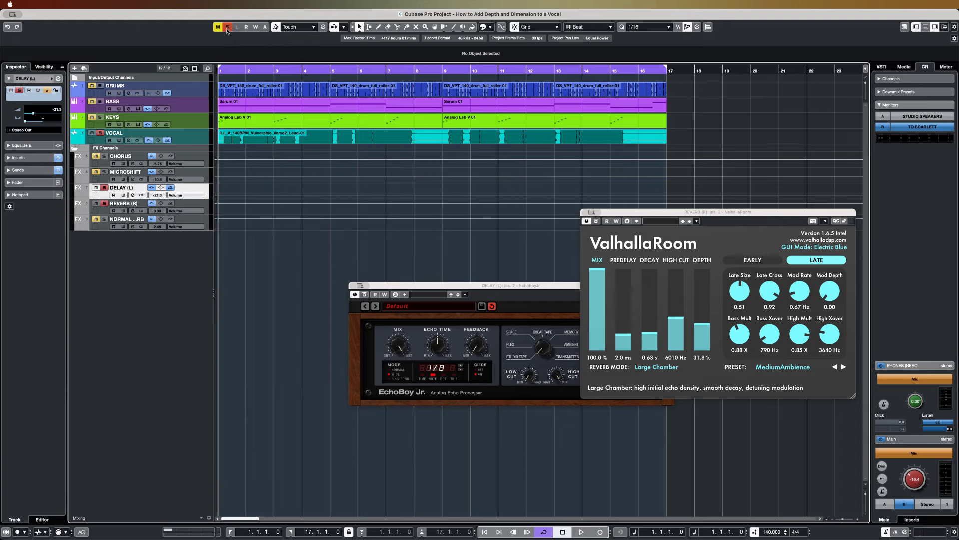
{"action": "key", "text": "space"}
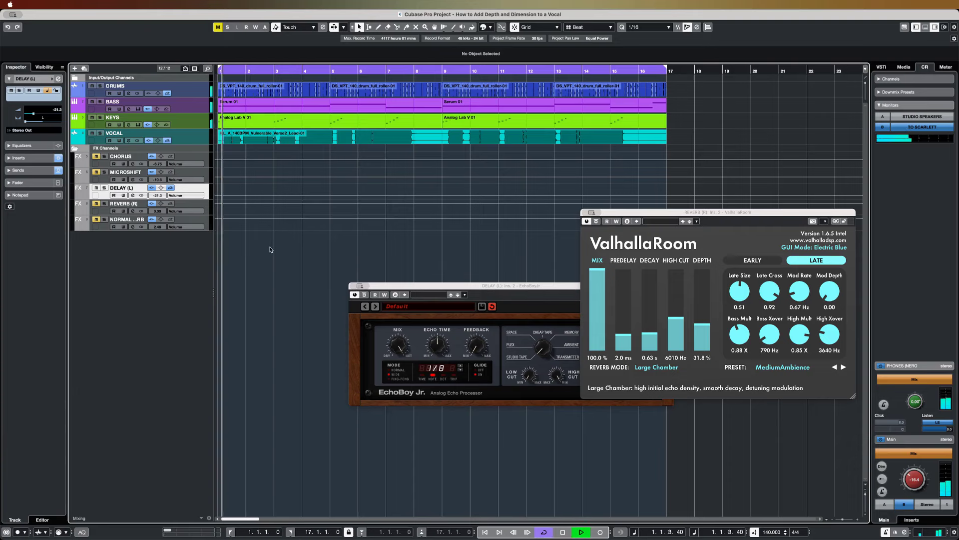
{"action": "left_click", "coordinate": [96, 204]}
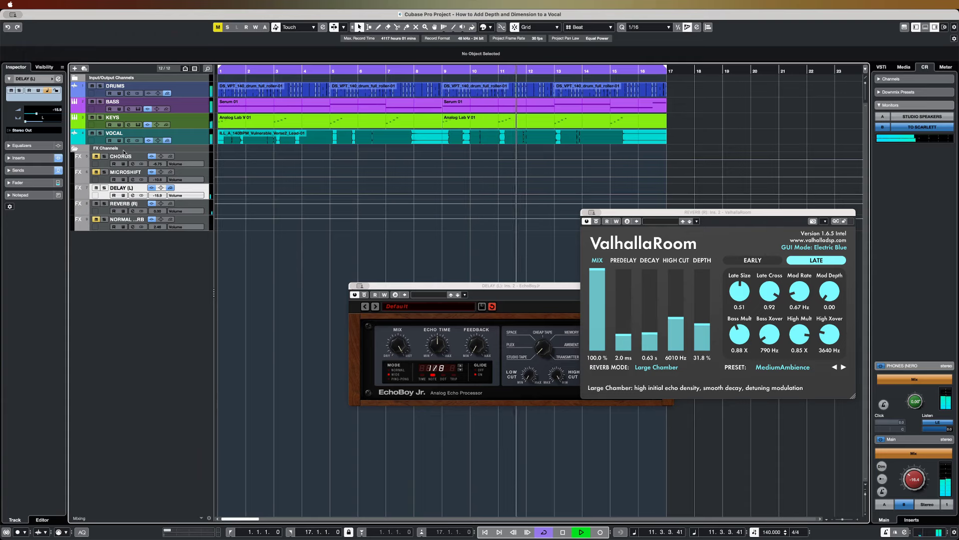
{"action": "key", "text": "space"}
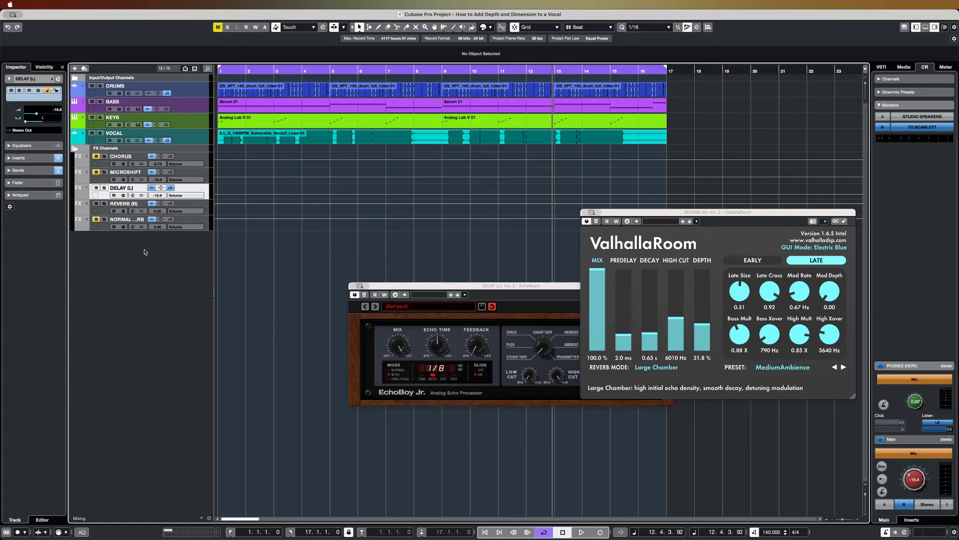
Step: Mute DELAY (L) and REVERB (R), unmute NORMAL REVERB, and review its Pro-Q 3 and ValhallaVintageVerb insert editors
{"action": "left_click", "coordinate": [100, 222]}
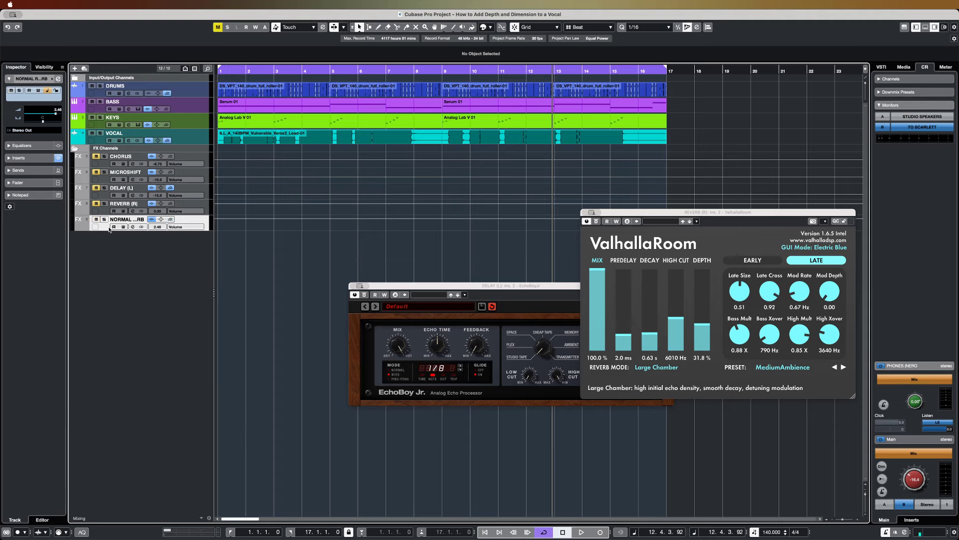
{"action": "left_click", "coordinate": [33, 158]}
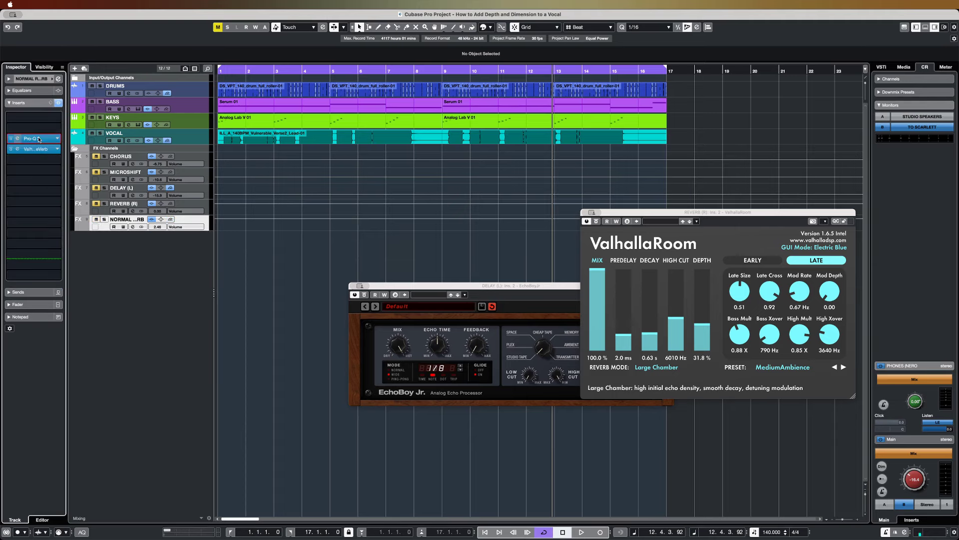
{"action": "left_click", "coordinate": [39, 139]}
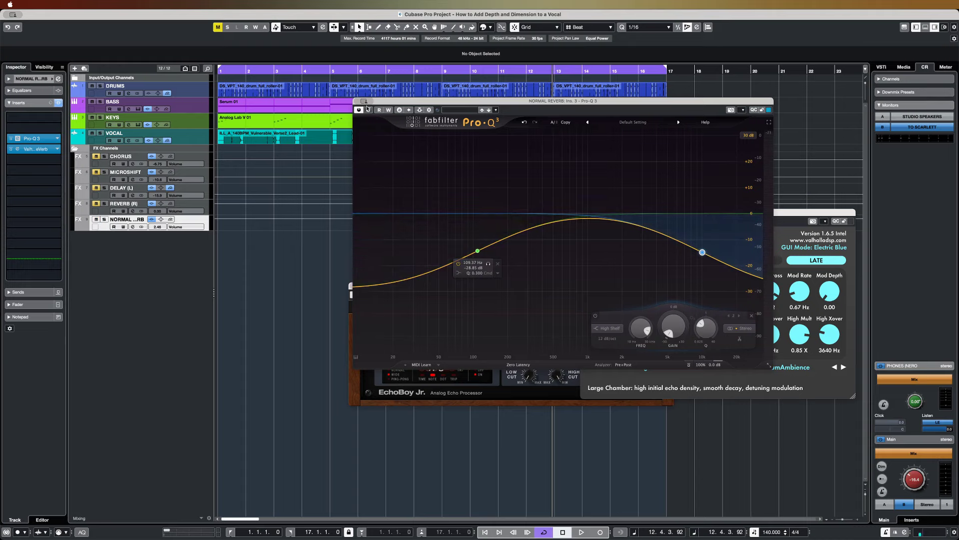
{"action": "left_click", "coordinate": [358, 102]}
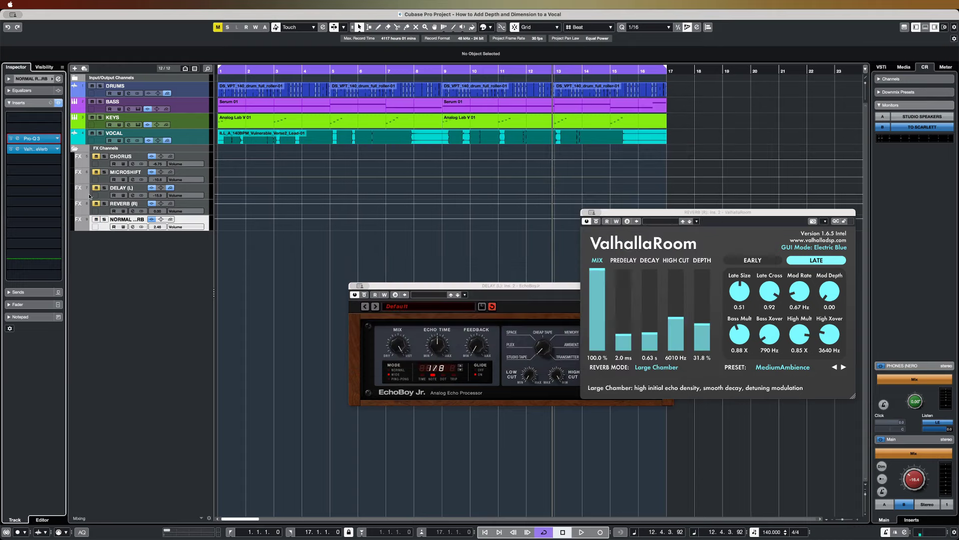
{"action": "left_click", "coordinate": [44, 153]}
{"action": "left_click_drag", "start_coordinate": [411, 282], "coordinate": [396, 213]}
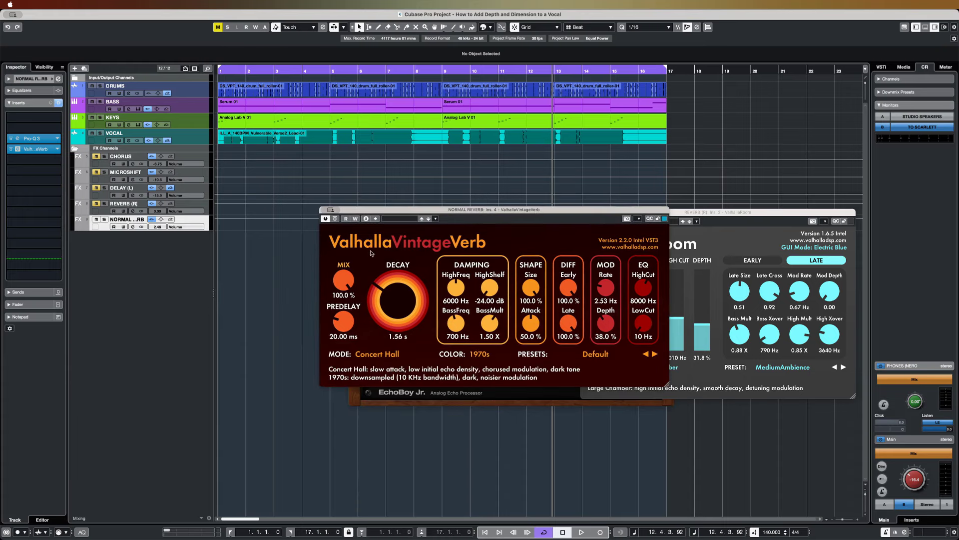
Step: Solo VOCAL and NORMAL REVERB, and set the ValhallaVintageVerb decay to 1.49 s and predelay to 0.00 ms while playing from the start
{"action": "left_click", "coordinate": [183, 67]}
{"action": "key", "text": "Home"}
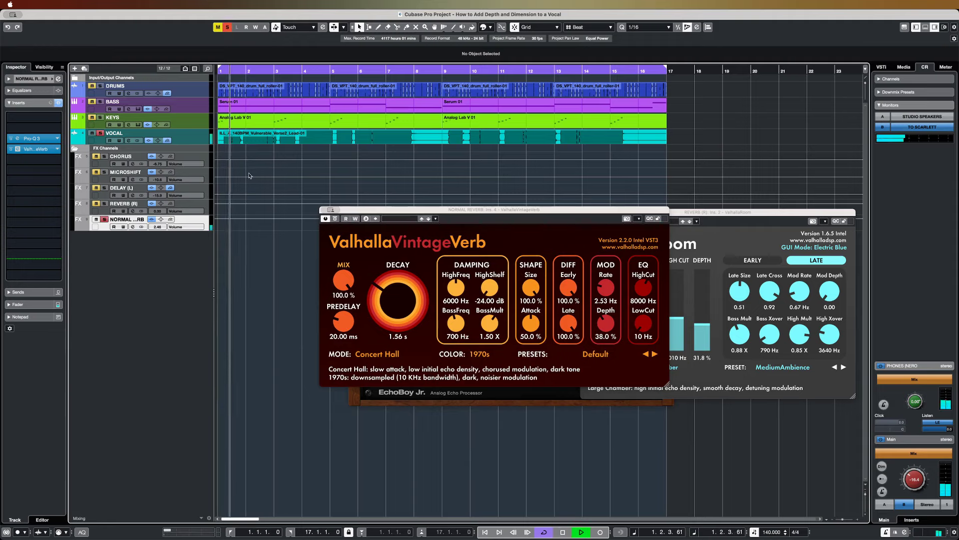
{"action": "left_click_drag", "start_coordinate": [400, 295], "coordinate": [401, 298]}
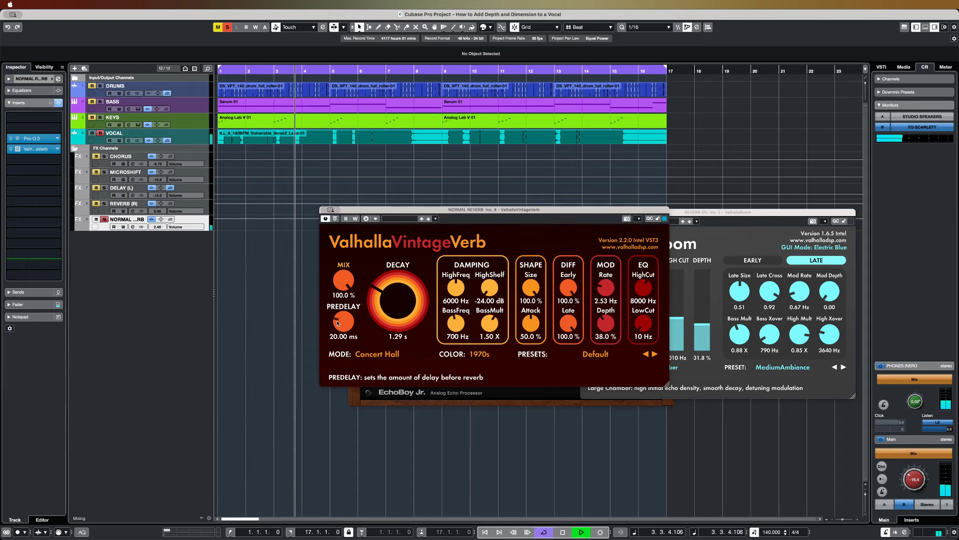
{"action": "left_click_drag", "start_coordinate": [344, 322], "coordinate": [344, 334]}
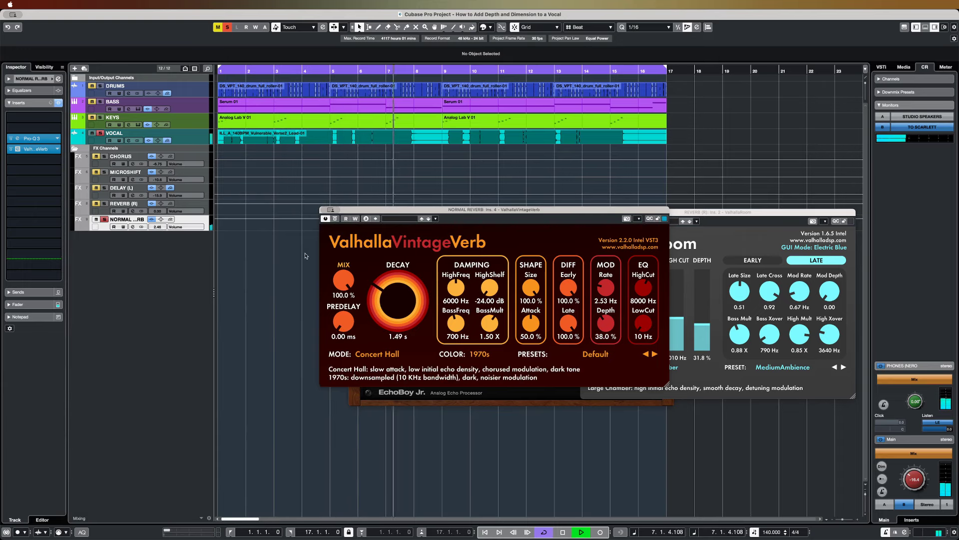
{"action": "key", "text": "space"}
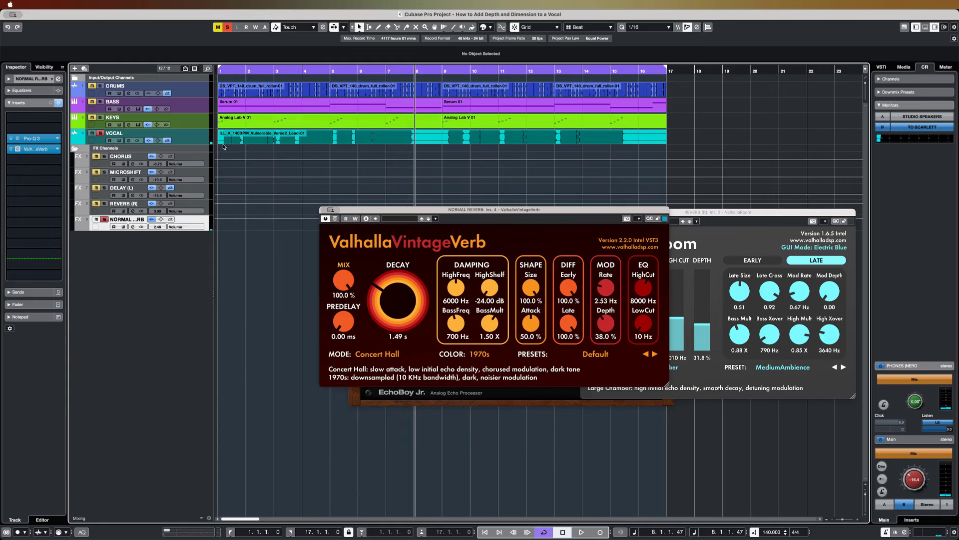
Step: Play the full mix with all solo states off and close the ValhallaVintageVerb, ValhallaRoom and EchoBoy Jr. editors
{"action": "left_click", "coordinate": [436, 72]}
{"action": "key", "text": "space"}
{"action": "left_click_drag", "start_coordinate": [370, 209], "coordinate": [360, 234]}
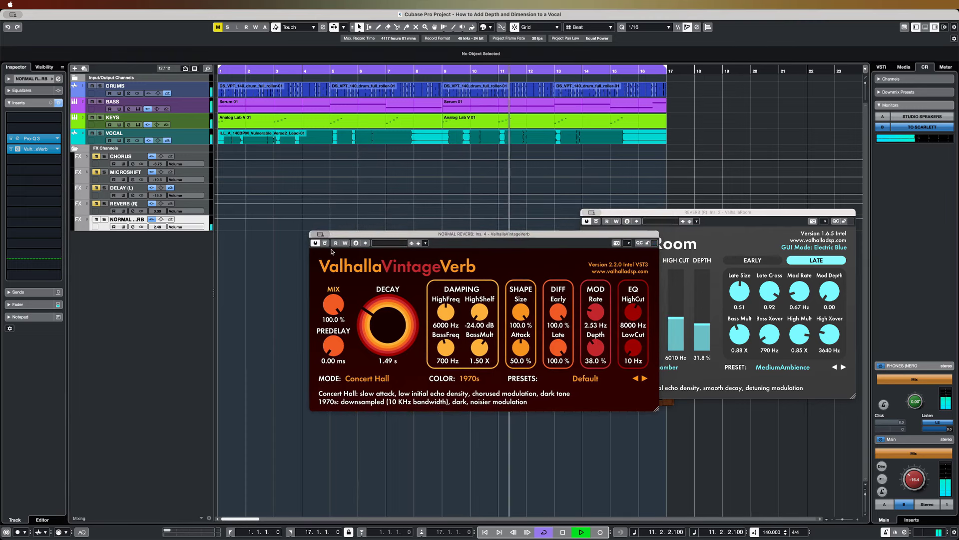
{"action": "key", "text": "super+w"}
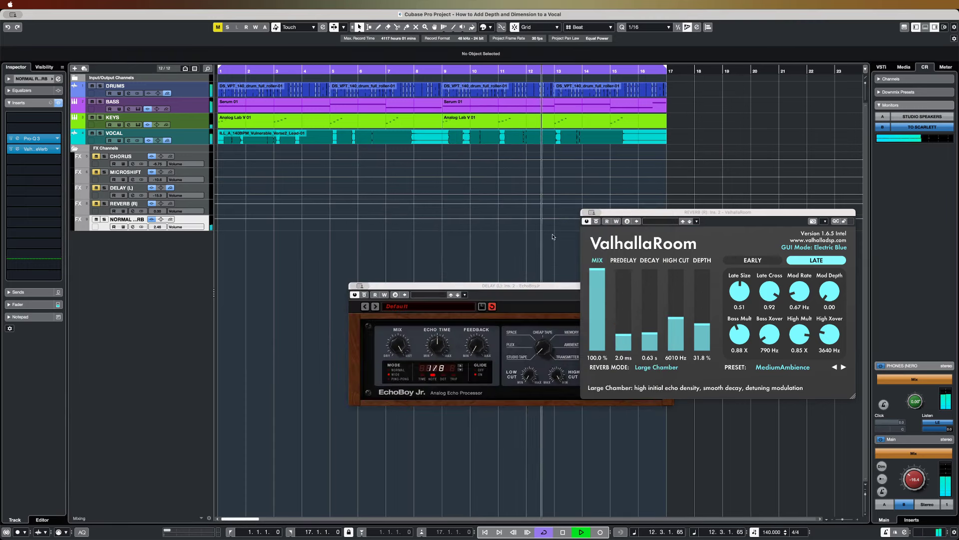
{"action": "key", "text": "super+w"}
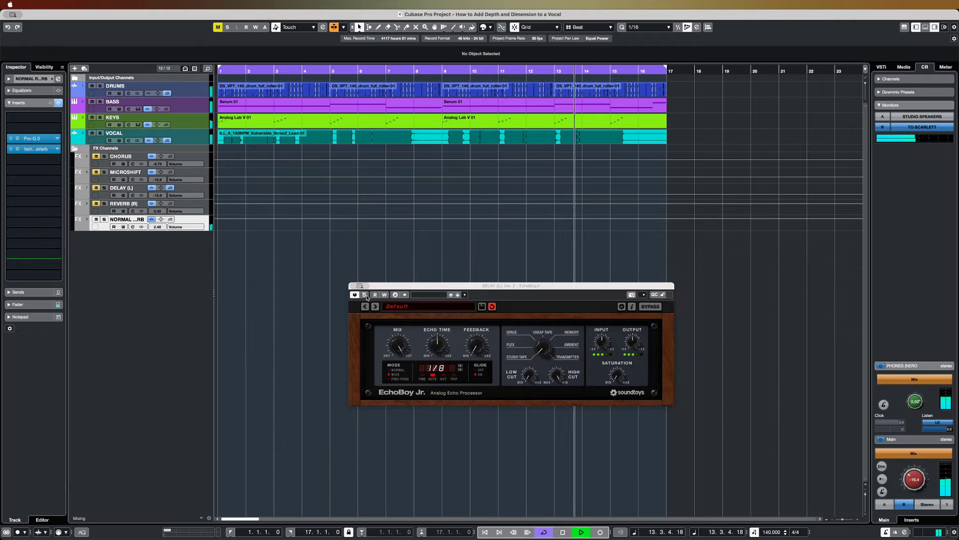
{"action": "key", "text": "super+w"}
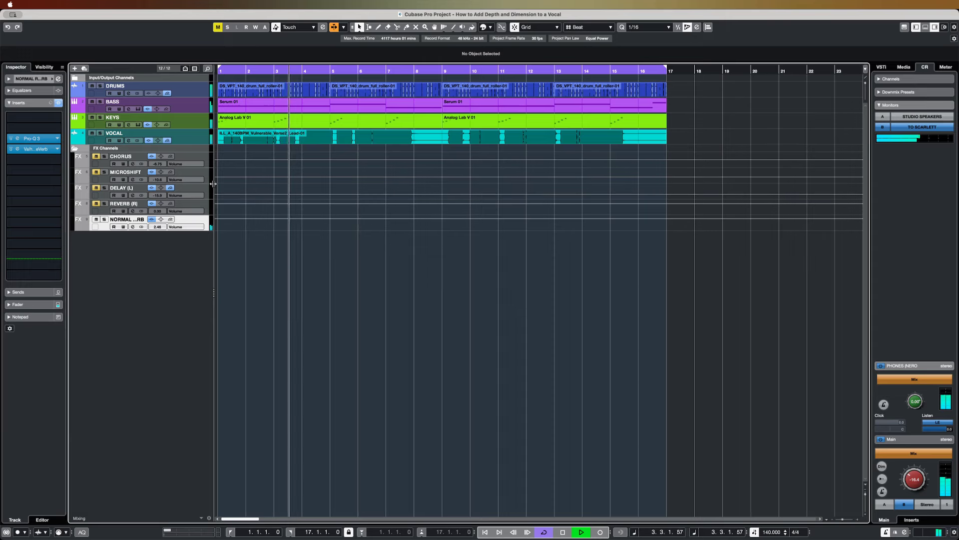
Step: Unmute MICROSHIFT, REVERB (R) and DELAY (L) to blend them with NORMAL REVERB during playback of the full mix
{"action": "left_click", "coordinate": [96, 172]}
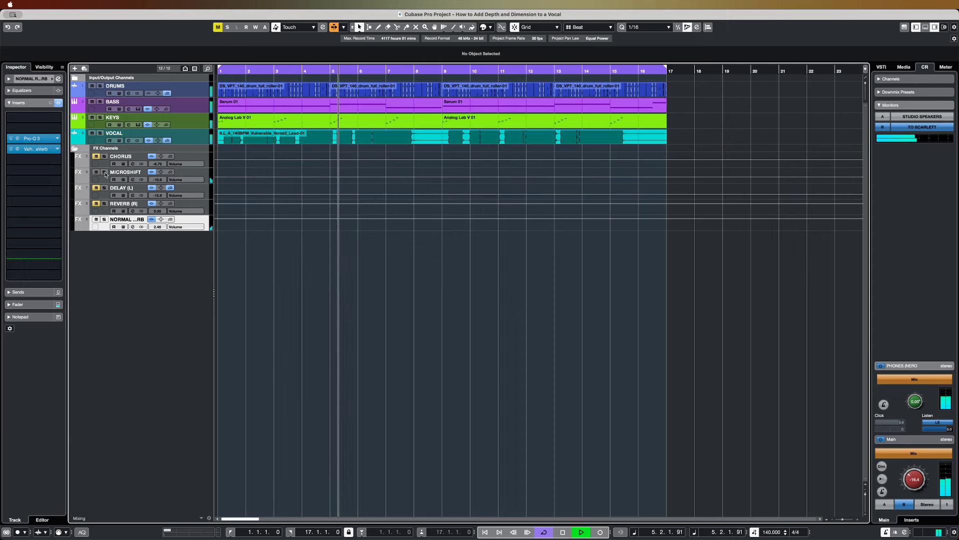
{"action": "left_click", "coordinate": [97, 203]}
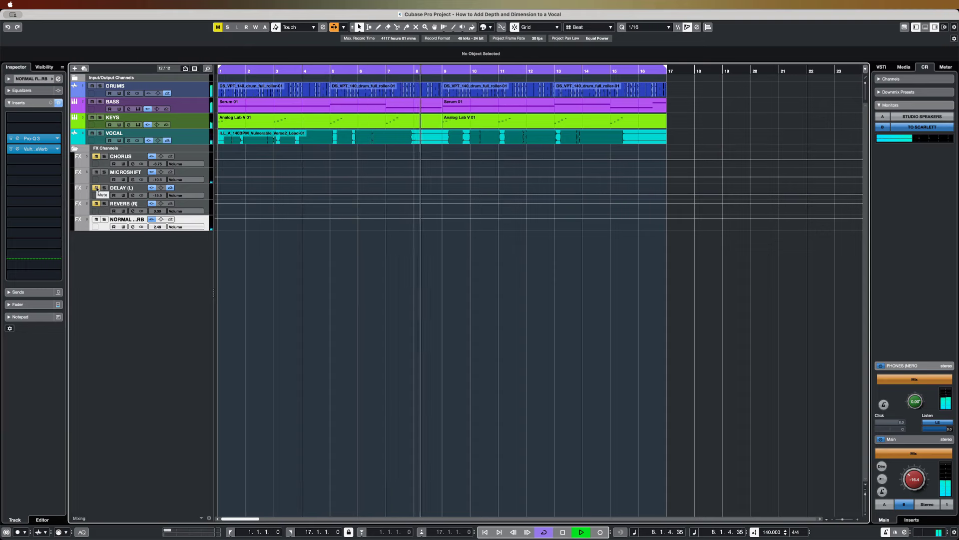
{"action": "left_click", "coordinate": [96, 188]}
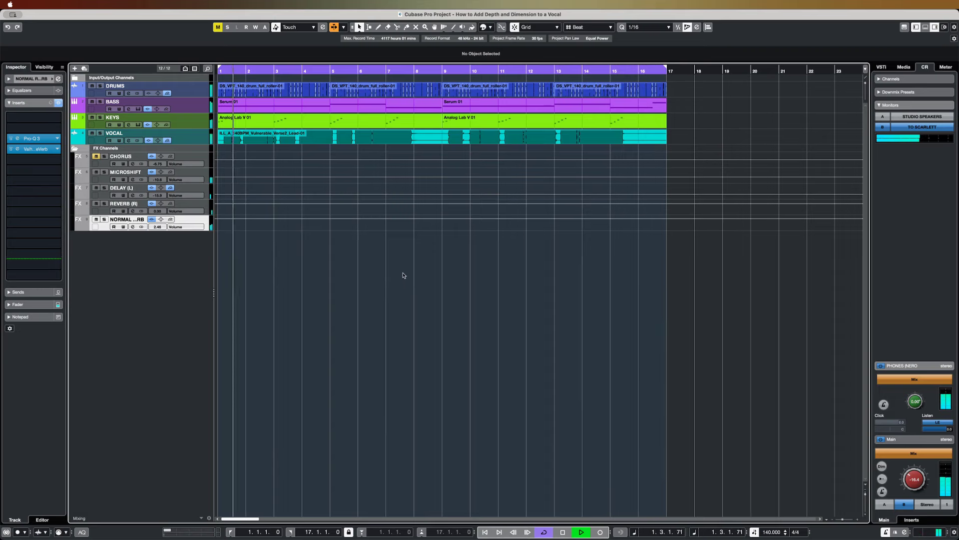
Step: Mute MICROSHIFT, unmute CHORUS in its place, and lower the CHORUS volume by ear while playing the full mix
{"action": "key", "text": "space"}
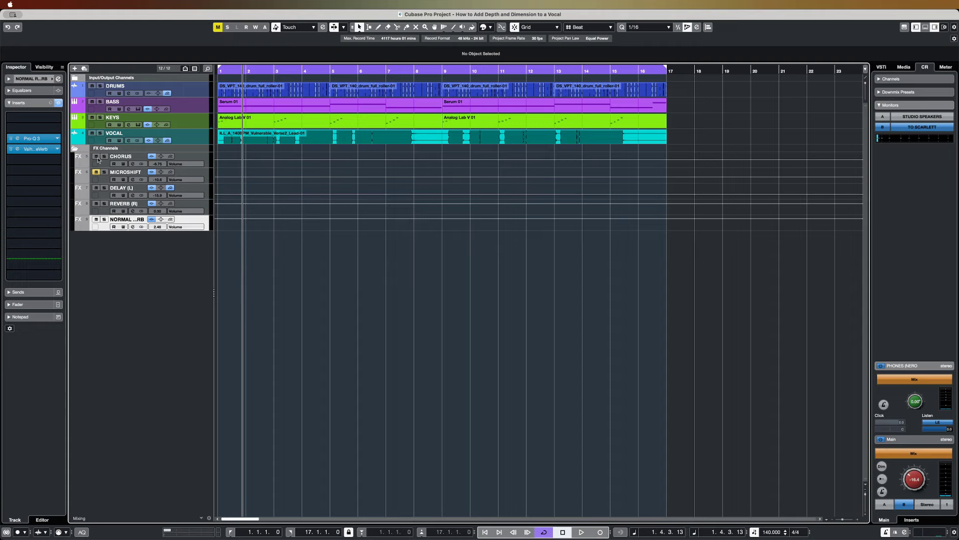
{"action": "key", "text": "space"}
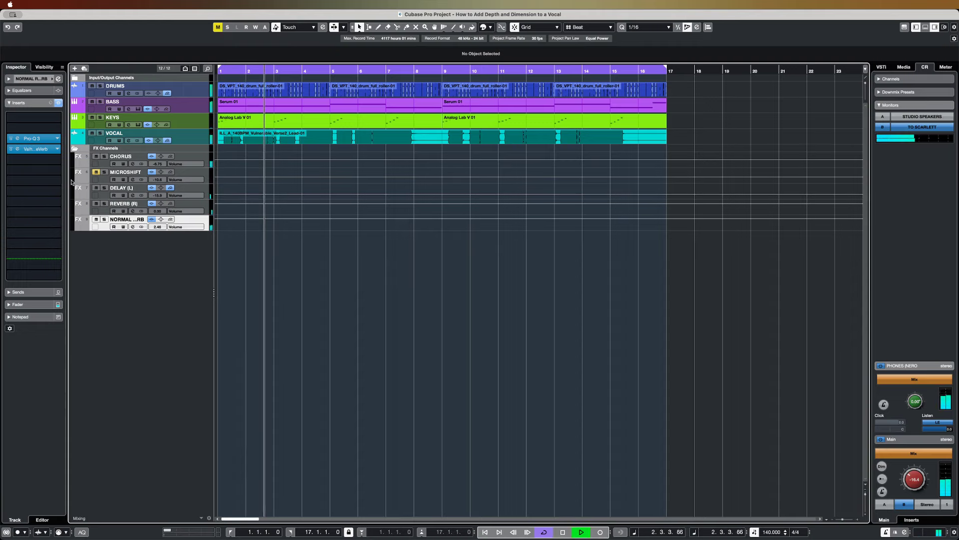
{"action": "left_click", "coordinate": [102, 160]}
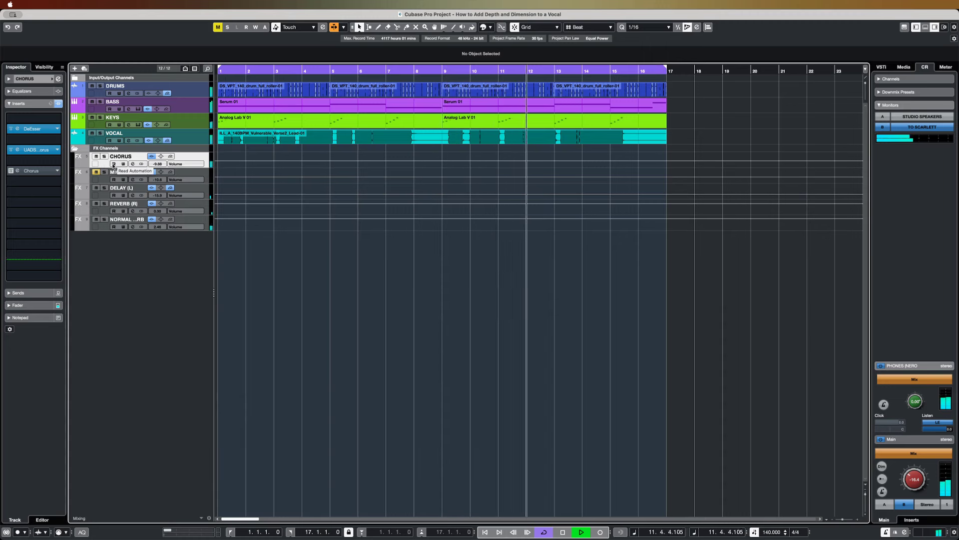
{"action": "key", "text": "space"}
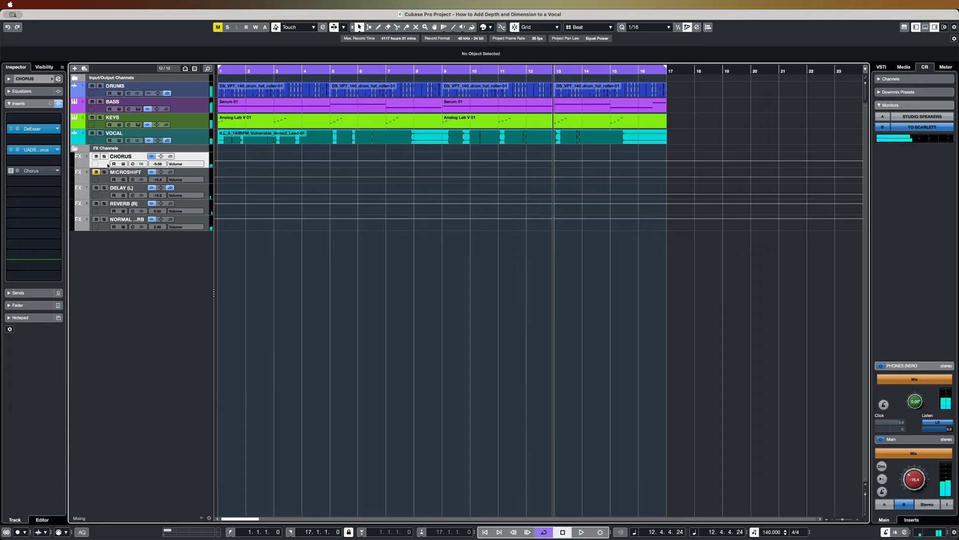